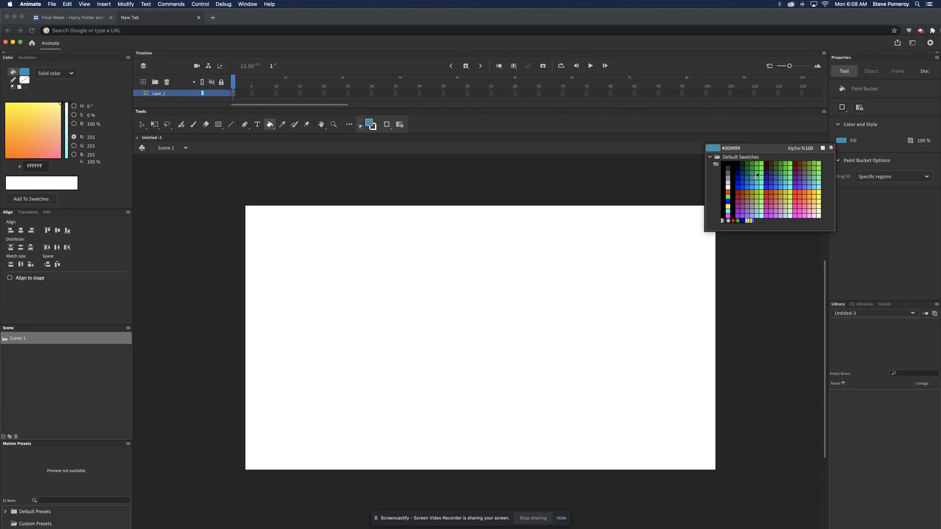
# Step: Draw a rectangle with a blue #0066FF fill and no stroke that covers the whole stage
pyautogui.click(749, 186)
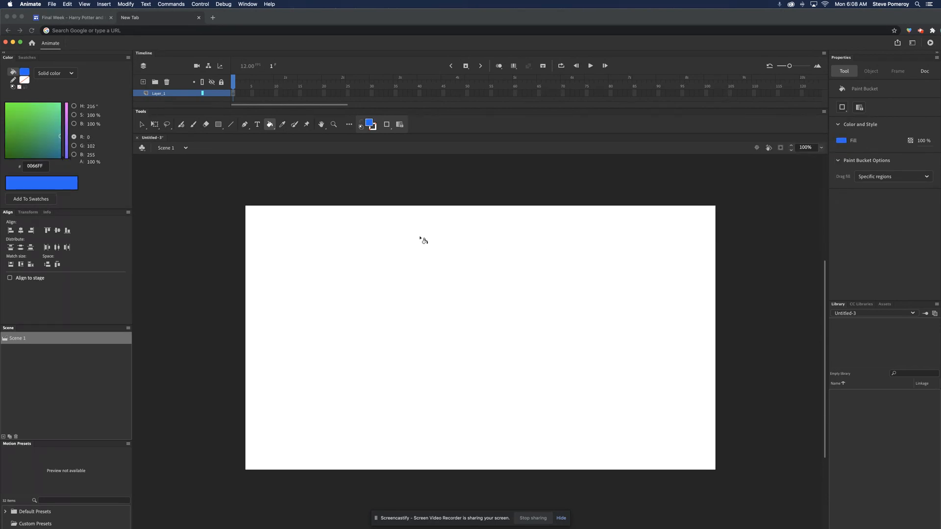
pyautogui.click(219, 126)
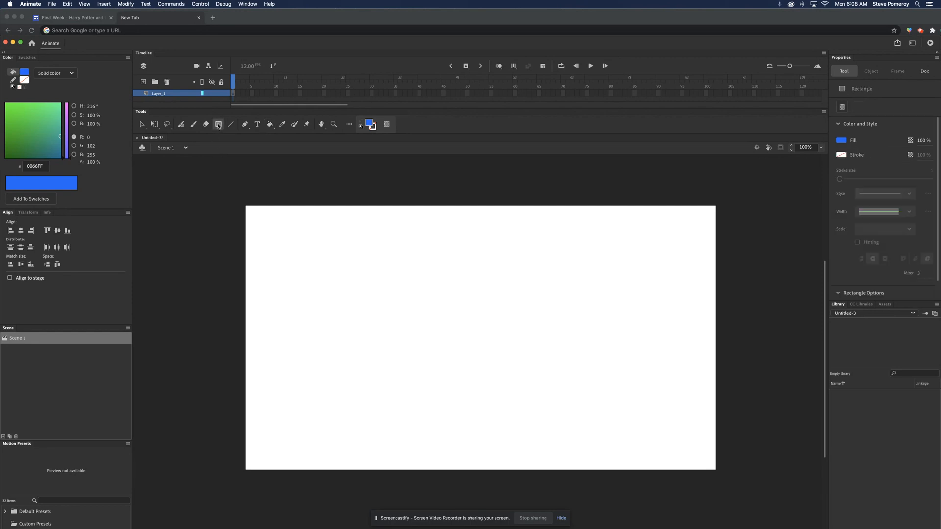
pyautogui.click(840, 155)
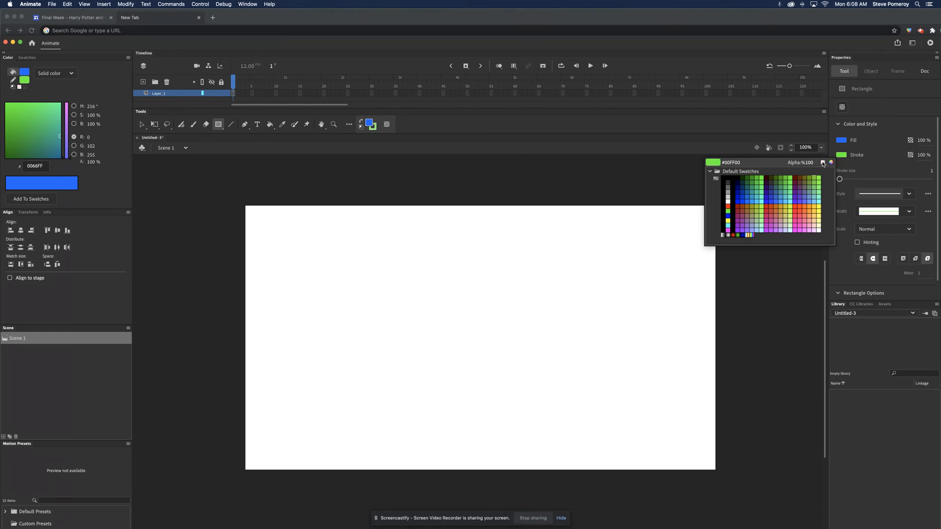
pyautogui.click(823, 163)
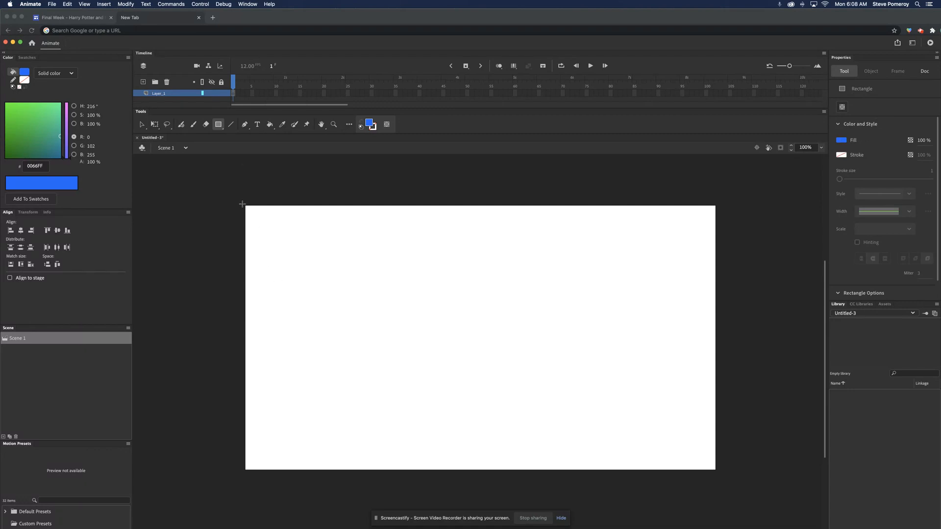
pyautogui.moveTo(243, 204)
pyautogui.mouseDown()
pyautogui.moveTo(713, 463)
pyautogui.moveTo(718, 475)
pyautogui.mouseUp()
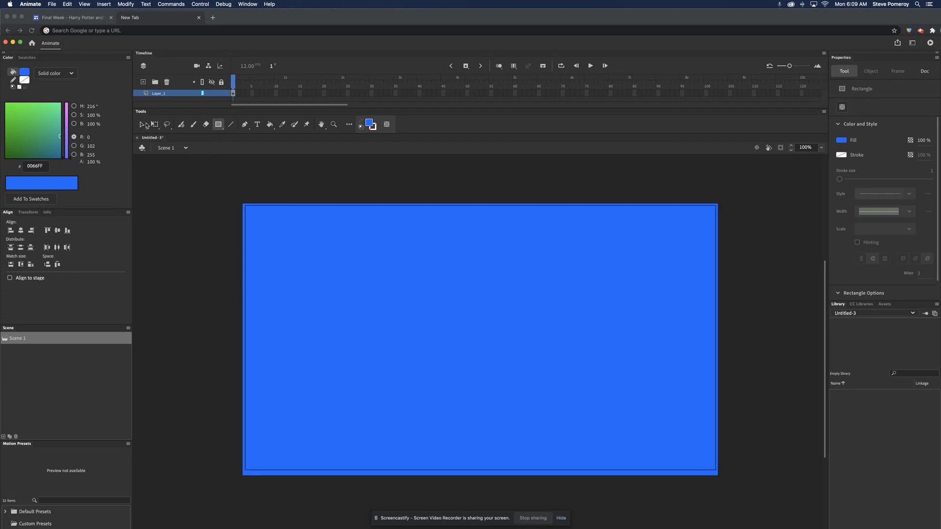
# Step: Paint a wavy white snow line across the lower stage with the Classic Brush and fill the area below it white
pyautogui.click(194, 125)
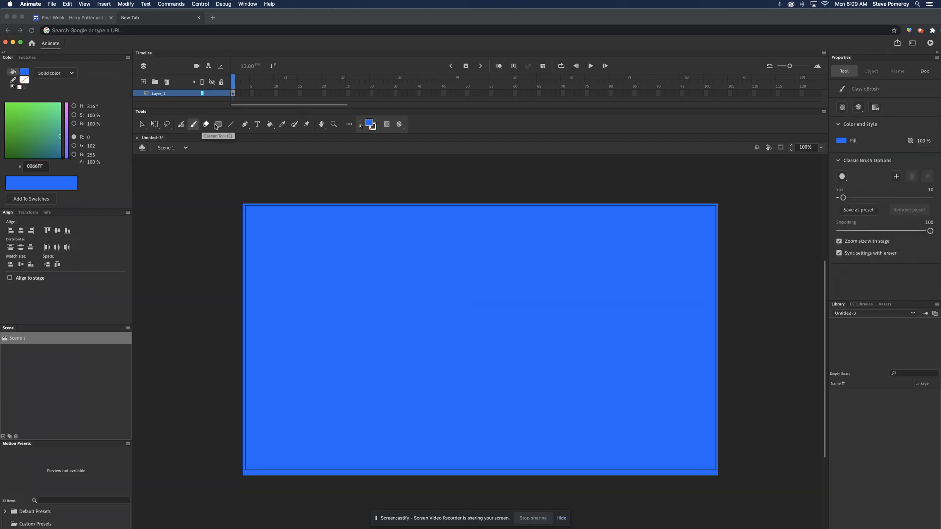
pyautogui.click(841, 140)
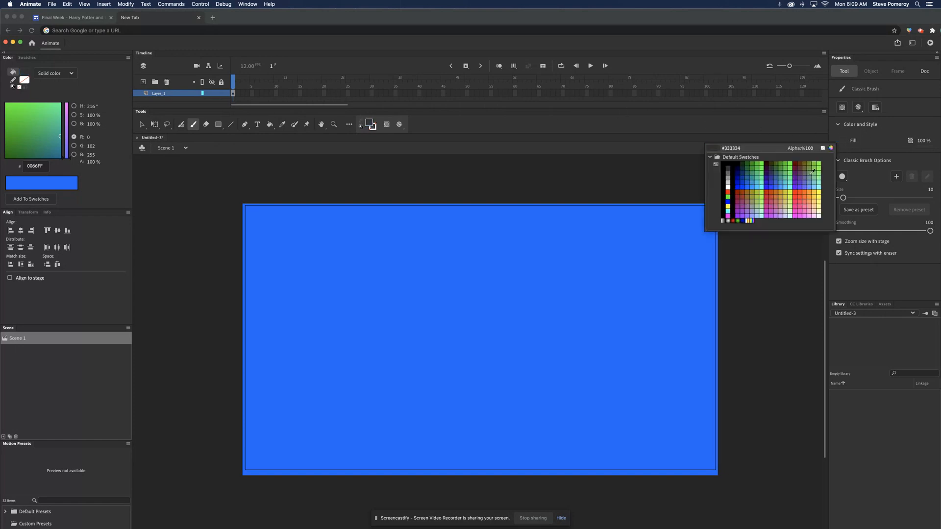
pyautogui.click(728, 186)
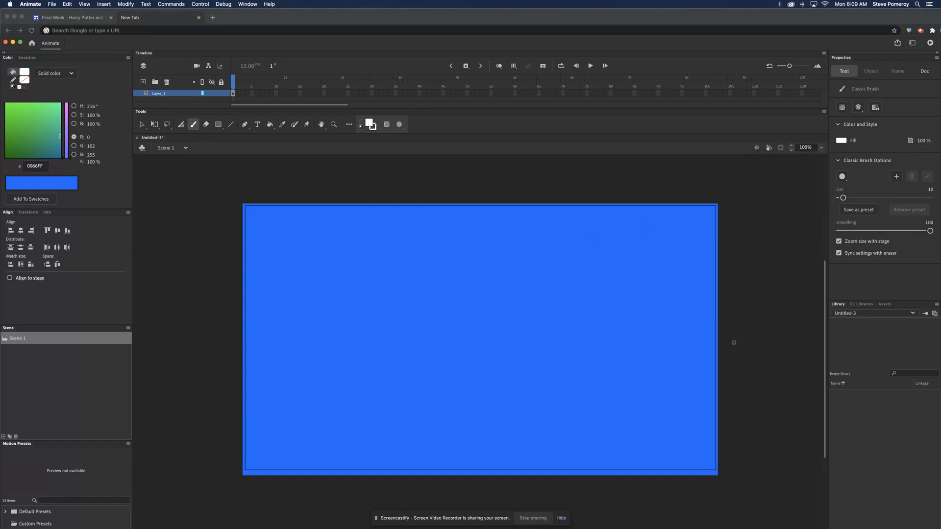
pyautogui.moveTo(235, 421)
pyautogui.mouseDown()
pyautogui.moveTo(292, 402)
pyautogui.moveTo(618, 424)
pyautogui.moveTo(753, 419)
pyautogui.mouseUp()
pyautogui.click(269, 124)
pyautogui.click(282, 431)
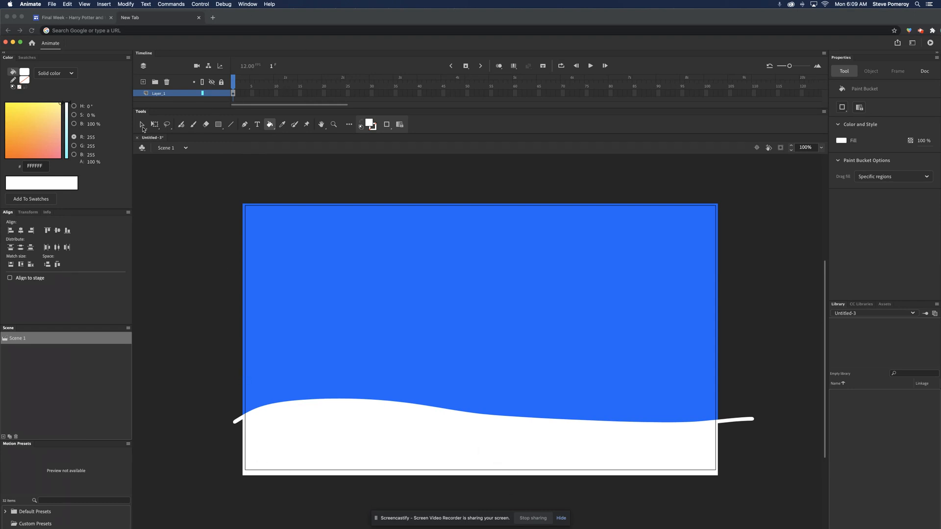
# Step: Rename the existing layer as background
pyautogui.click(155, 94)
pyautogui.doubleClick(155, 95)
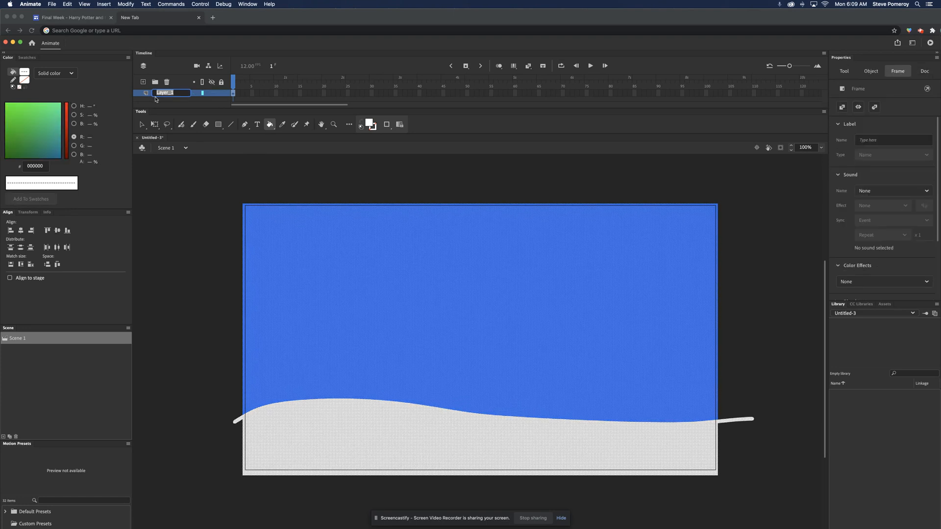
pyautogui.write('backgrou')
pyautogui.press('Return')
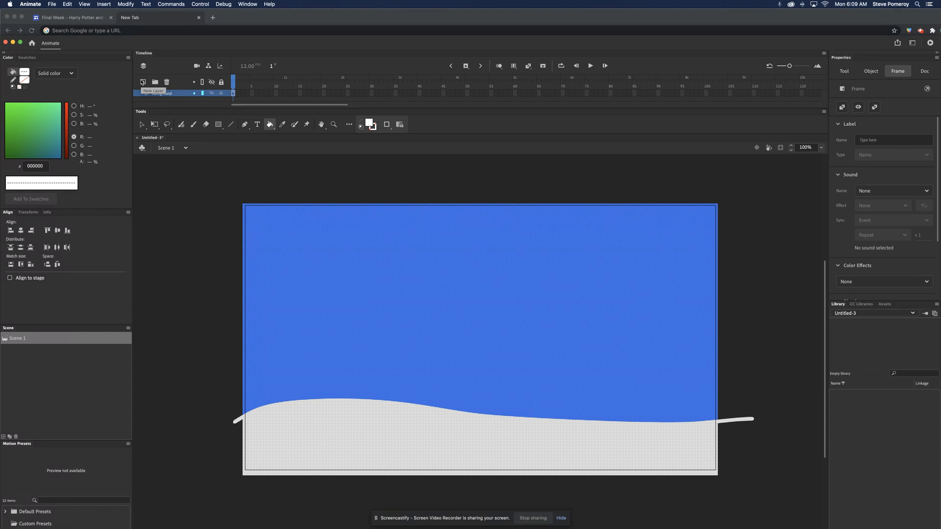
# Step: Add two new layers above the background layer and enlarge the timeline to show all three
pyautogui.click(142, 82)
pyautogui.click(143, 82)
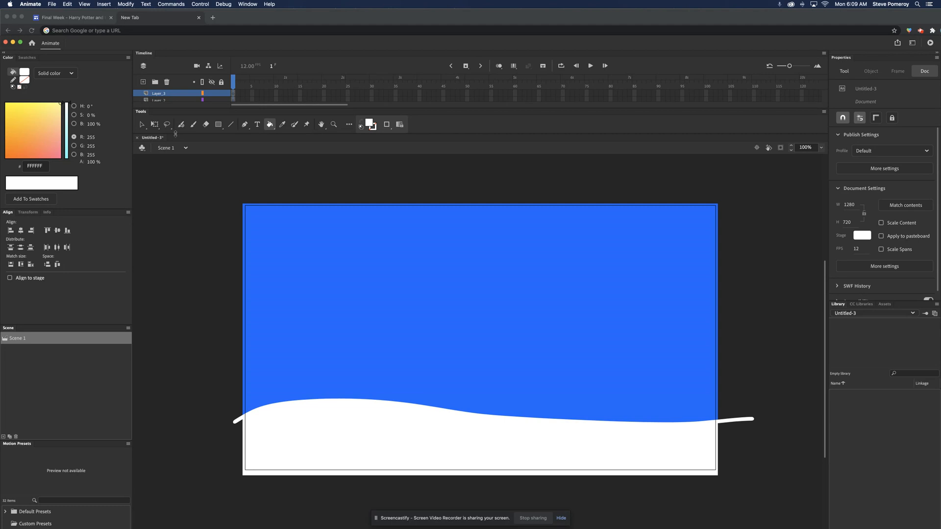
pyautogui.moveTo(176, 133); pyautogui.dragTo(176, 172)
pyautogui.moveTo(170, 109); pyautogui.dragTo(171, 153)
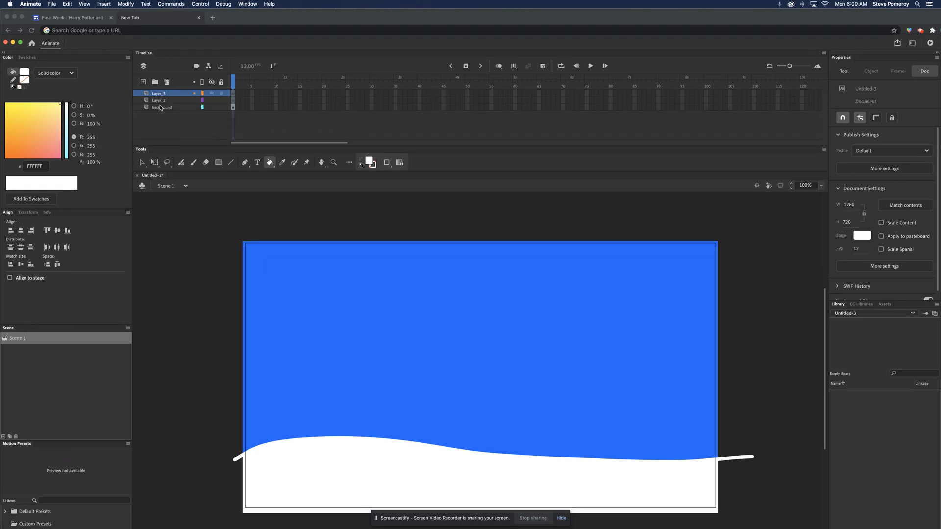
# Step: Rename the middle layer as snowball and the uppermost layer as snowflake
pyautogui.doubleClick(158, 100)
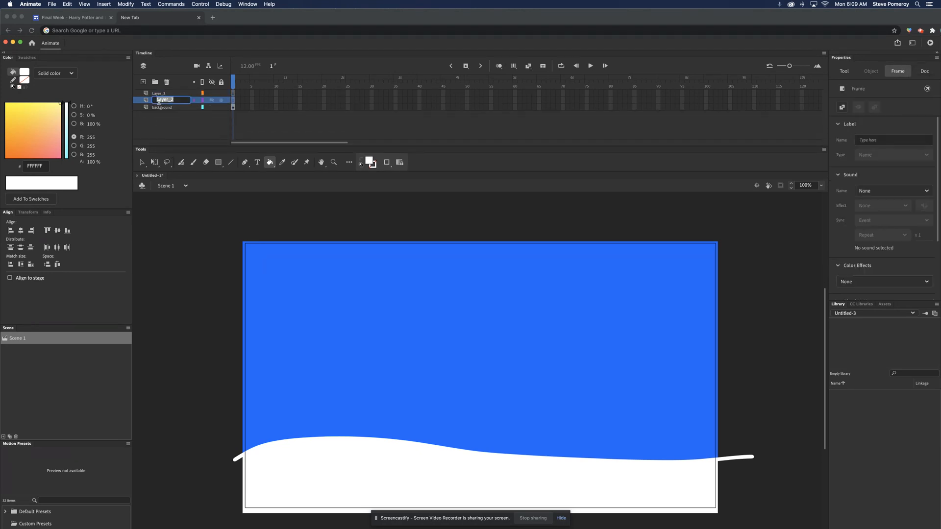
pyautogui.write('snowball')
pyautogui.doubleClick(161, 94)
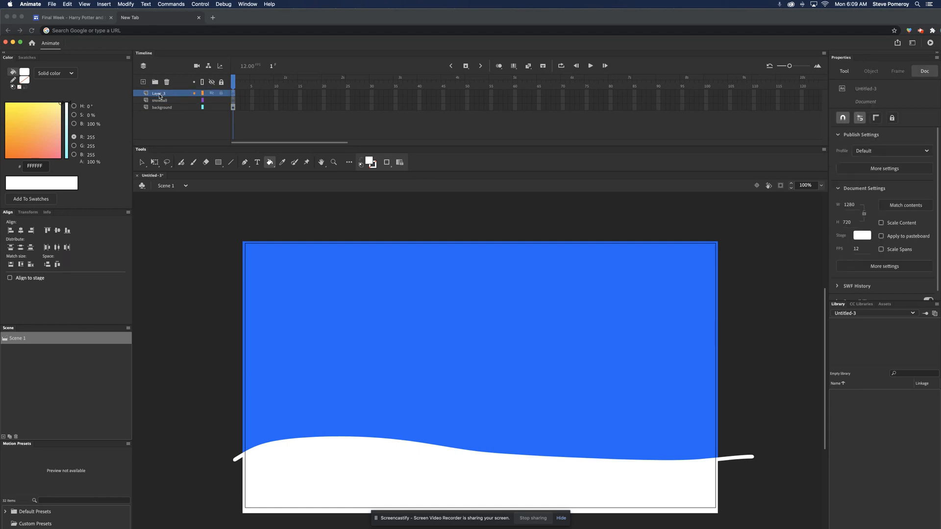
pyautogui.write('snowflake')
pyautogui.press('Return')
# Step: On frame 1 of the snowball layer, brush a closed round white outline in the sky and fill it white
pyautogui.hscroll(5, 230, 98)
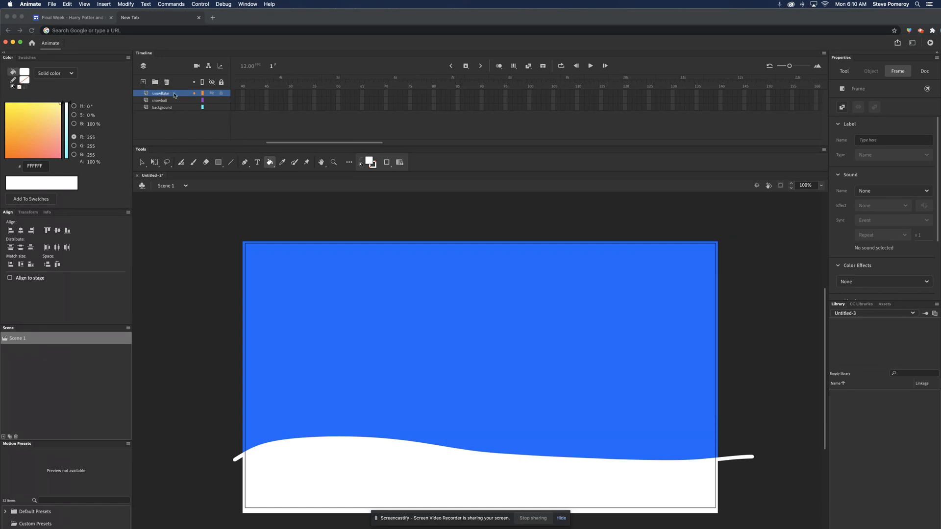
pyautogui.hscroll(-5, 233, 100)
pyautogui.click(233, 100)
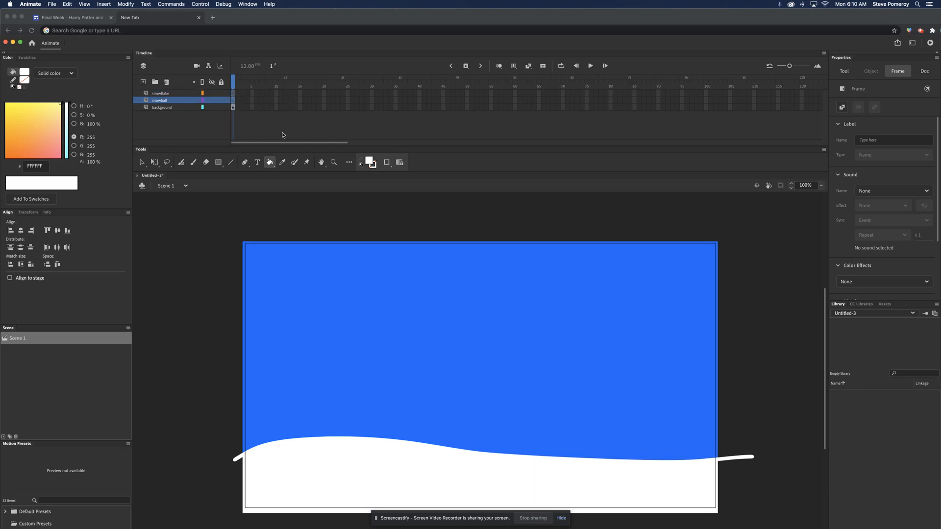
pyautogui.click(194, 162)
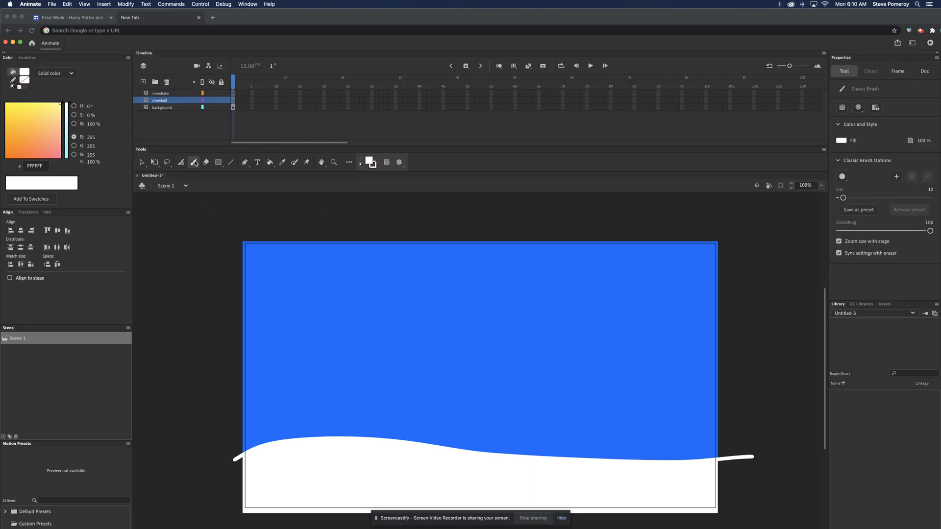
pyautogui.moveTo(452, 286)
pyautogui.mouseDown()
pyautogui.moveTo(431, 295)
pyautogui.moveTo(441, 322)
pyautogui.moveTo(474, 335)
pyautogui.moveTo(480, 299)
pyautogui.moveTo(440, 291)
pyautogui.mouseUp()
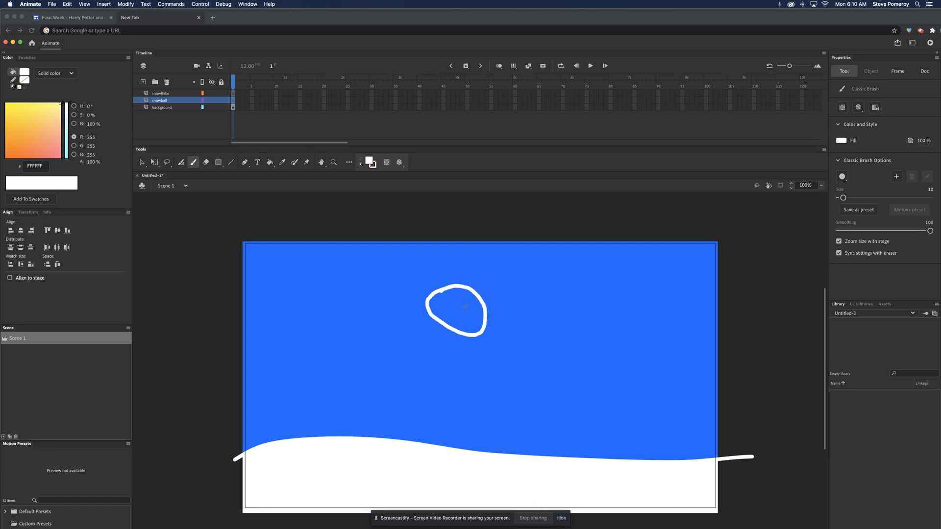
pyautogui.click(271, 164)
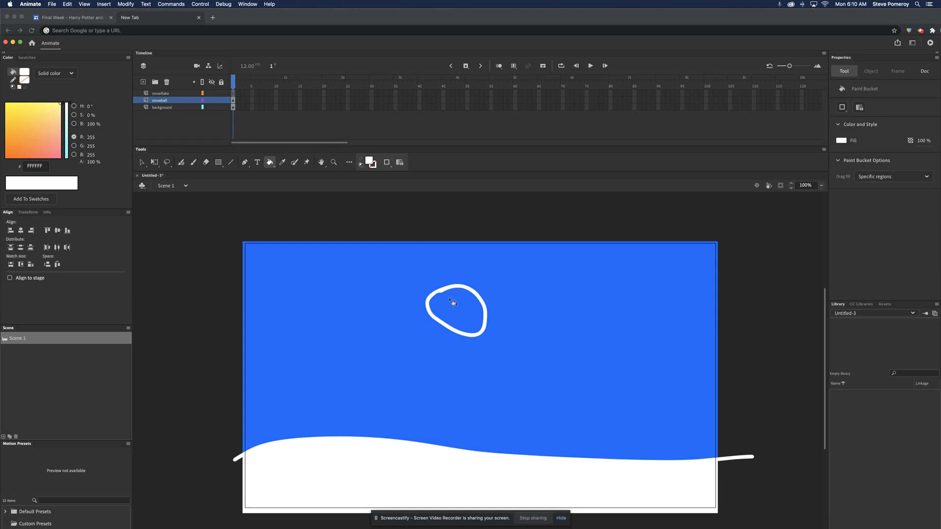
pyautogui.click(457, 315)
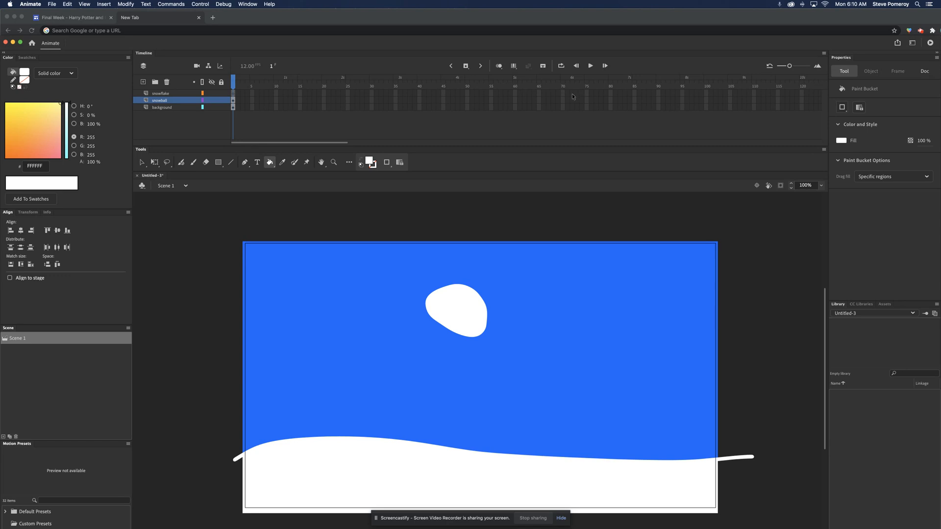
# Step: Select frame 84 on the snowflake, snowball and background layers together
pyautogui.hscroll(3, 571, 94)
pyautogui.moveTo(571, 93); pyautogui.dragTo(572, 108)
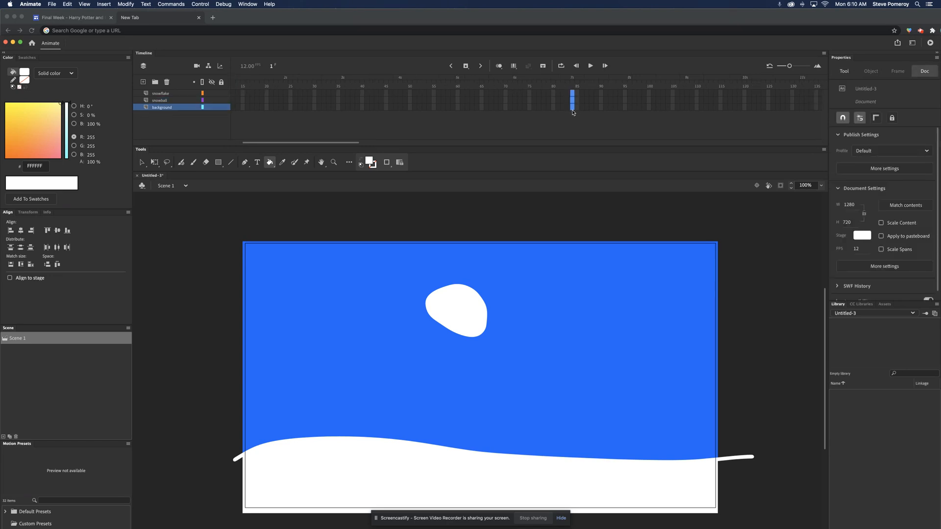
pyautogui.click(466, 66)
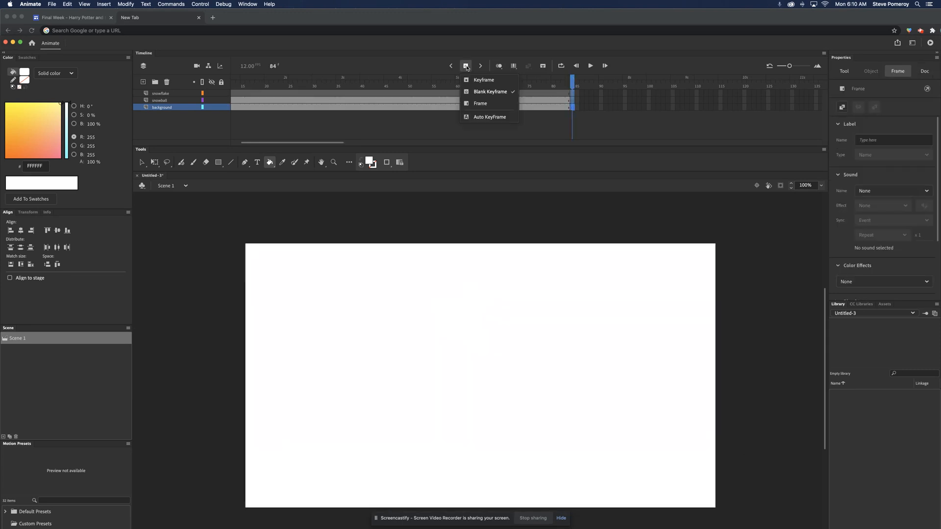
pyautogui.click(480, 103)
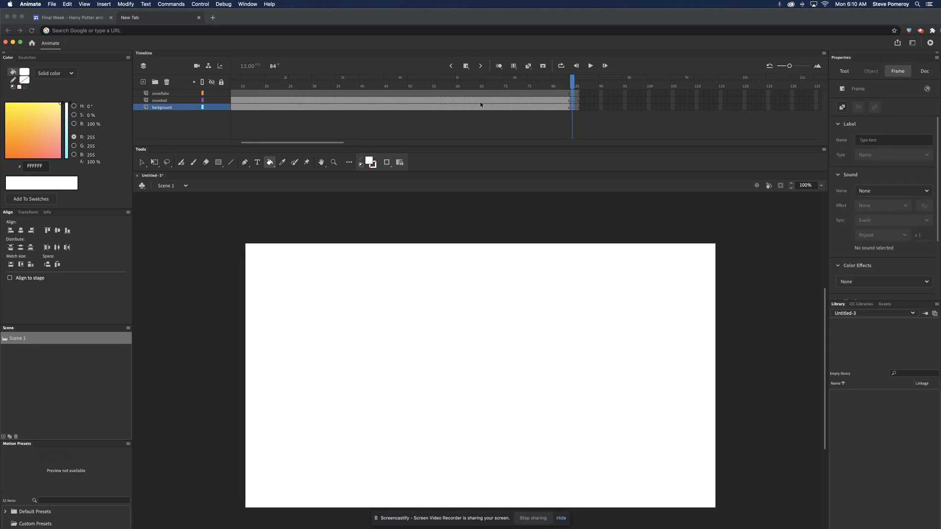
pyautogui.press('super+z')
pyautogui.press('super+z')
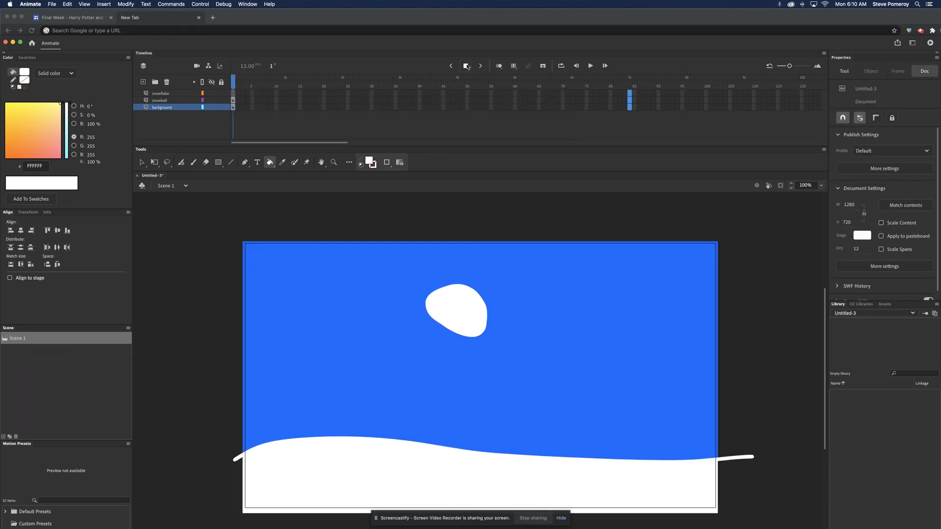
# Step: Extend all three layers to frame 84 by inserting regular frames at the selected frames
pyautogui.click(467, 66)
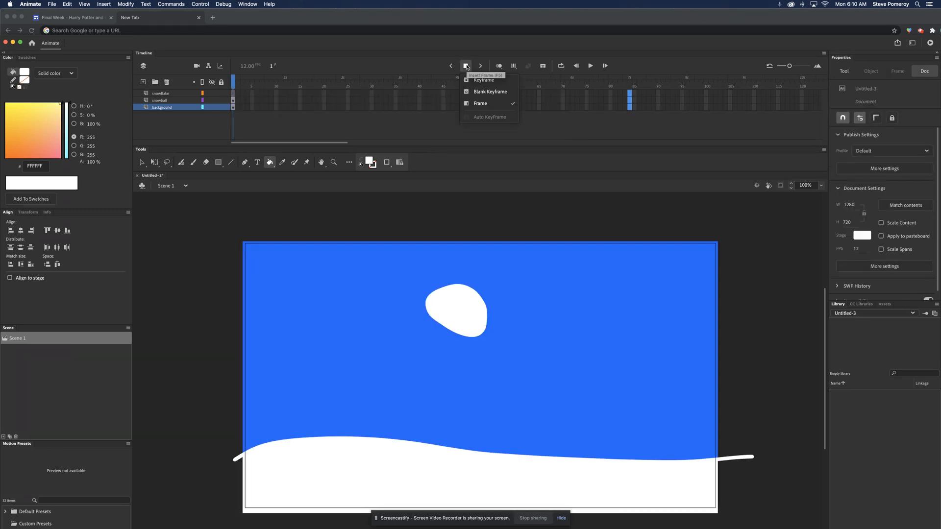
pyautogui.click(482, 104)
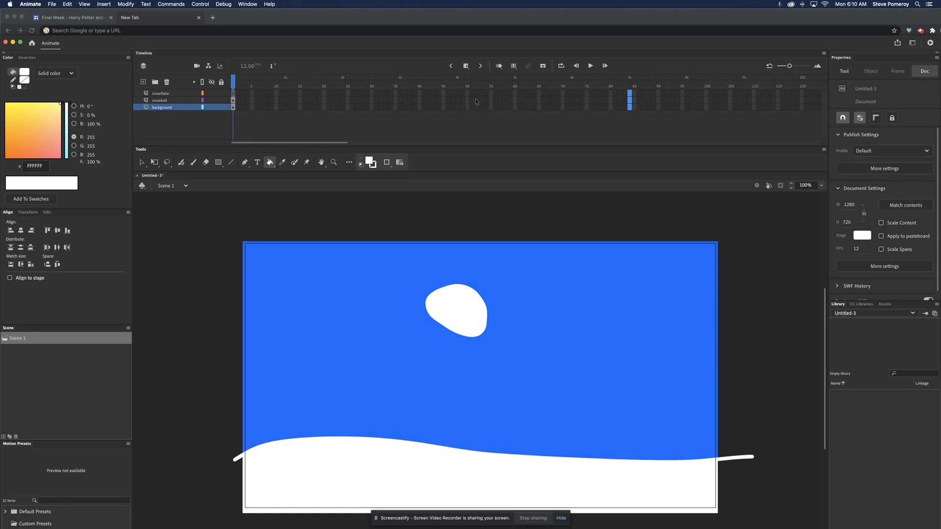
pyautogui.click(466, 66)
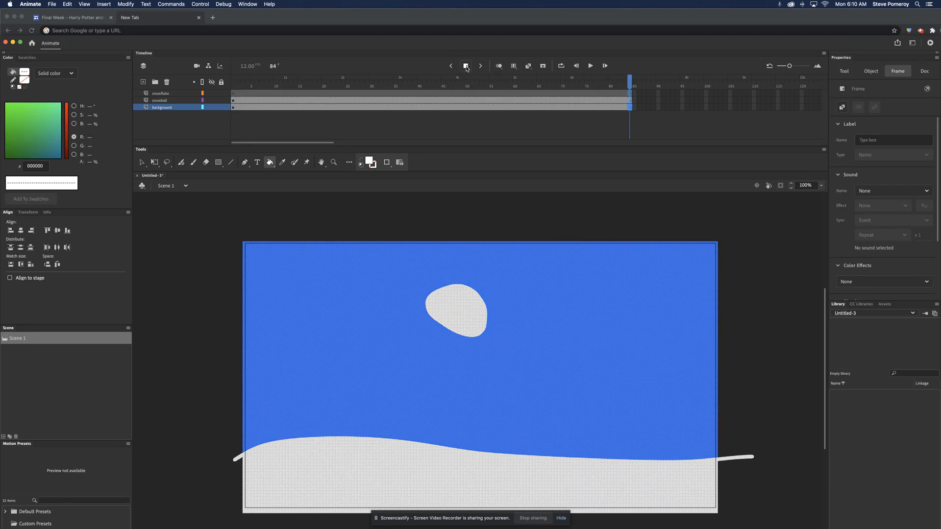
pyautogui.click(649, 100)
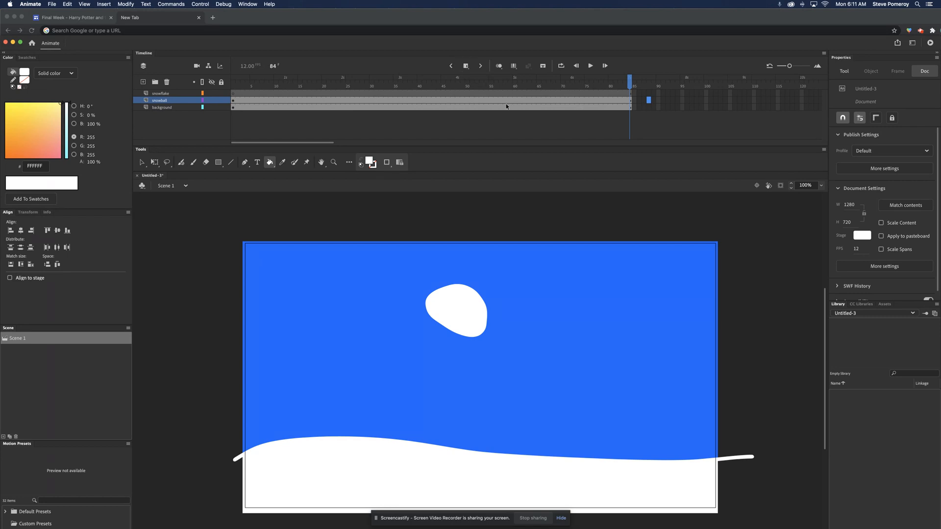
# Step: Create a motion tween on the snowball layer, allowing the shape to be converted to a symbol
pyautogui.click(354, 101)
pyautogui.rightClick(353, 101)
pyautogui.click(350, 101)
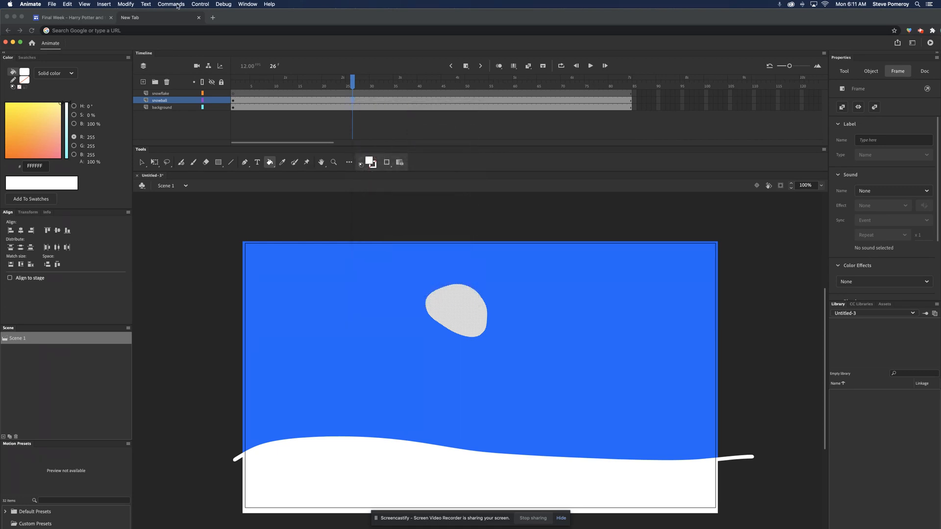
pyautogui.click(321, 102)
pyautogui.click(501, 101)
pyautogui.click(103, 5)
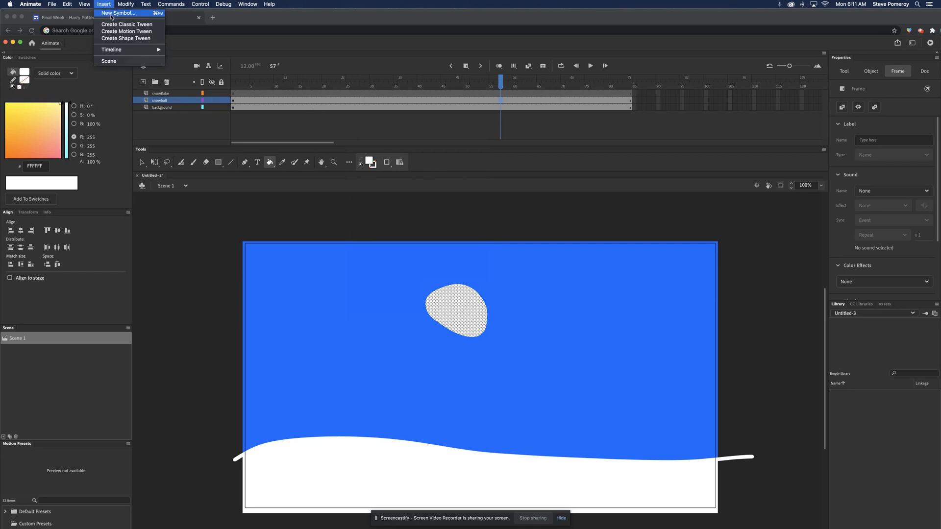
pyautogui.click(116, 32)
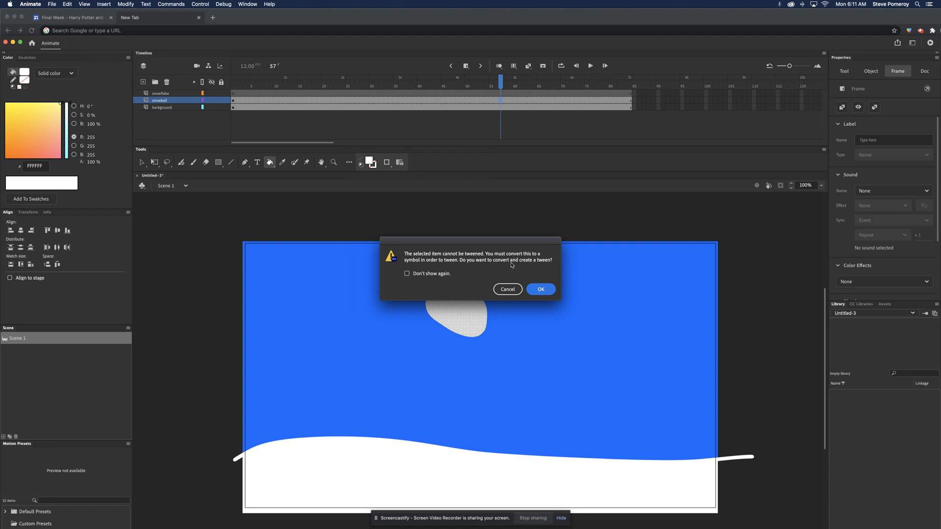
pyautogui.click(541, 290)
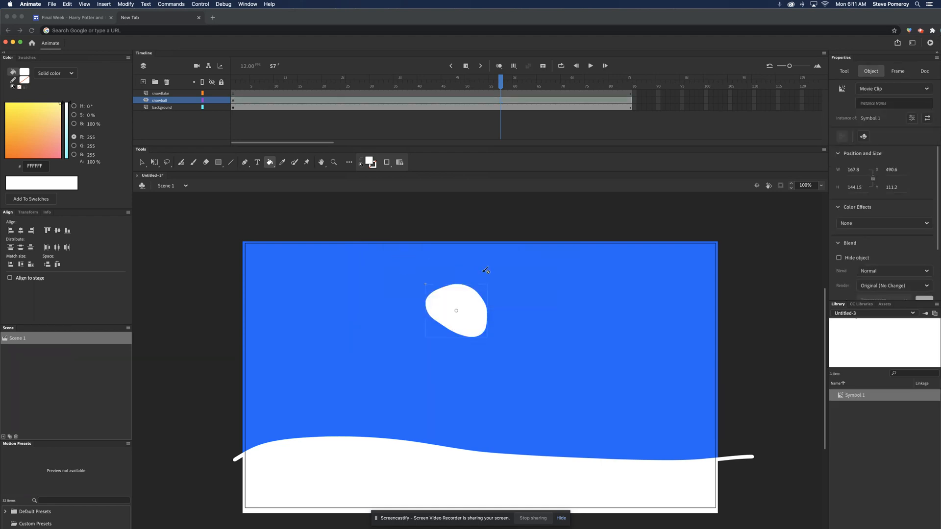
# Step: On frame 84 of the snowball layer, move the snowball down onto the snow with Free Transform and preview the movie
pyautogui.click(575, 127)
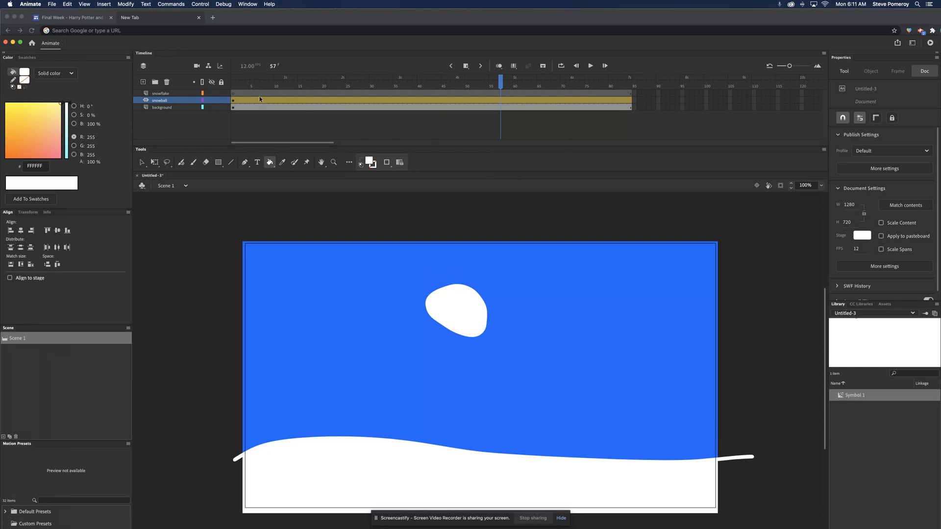
pyautogui.click(233, 100)
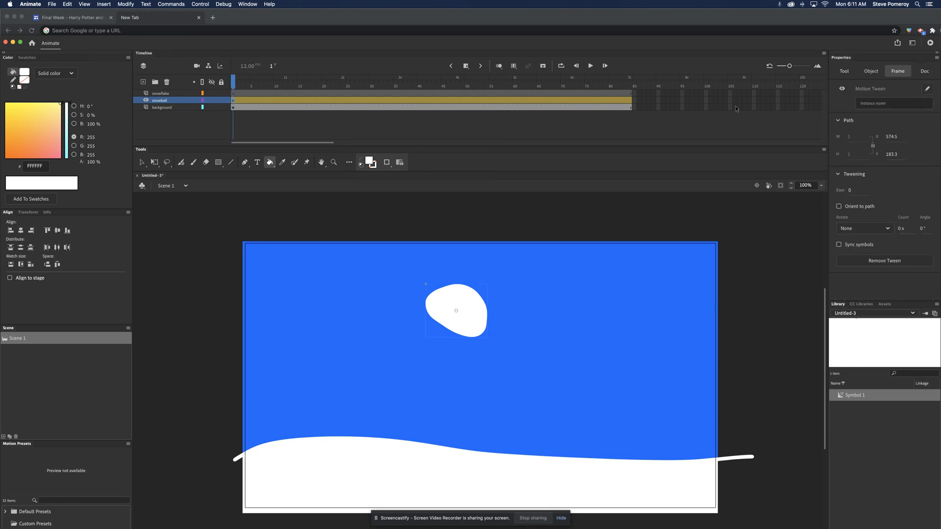
pyautogui.click(630, 103)
pyautogui.click(143, 164)
pyautogui.click(154, 162)
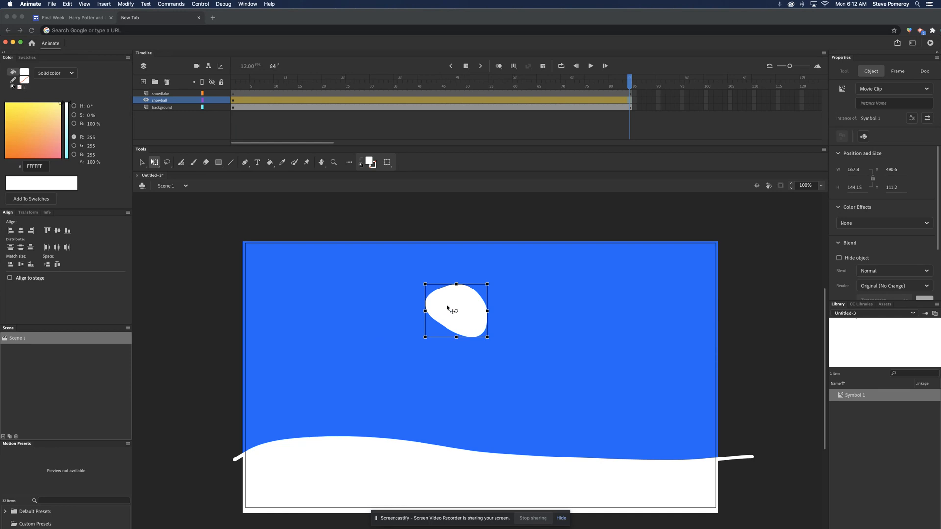
pyautogui.moveTo(442, 313); pyautogui.dragTo(435, 458)
pyautogui.press('super+Return')
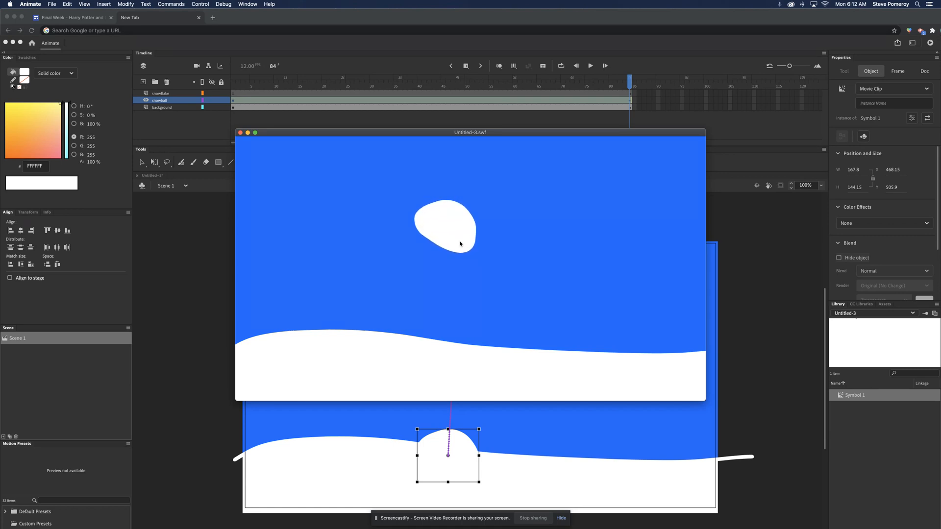
pyautogui.click(240, 132)
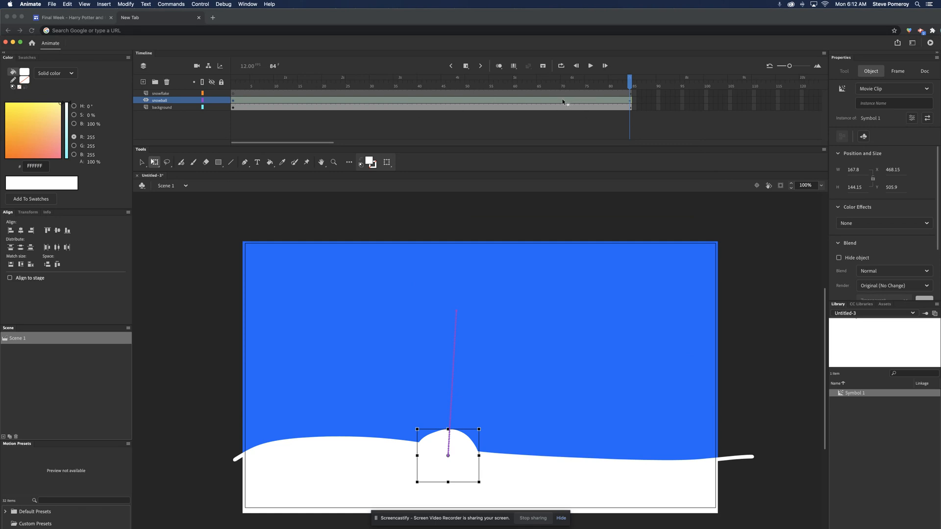
# Step: Remove the motion tween from the snowball layer and create a fresh motion tween on it
pyautogui.rightClick(464, 102)
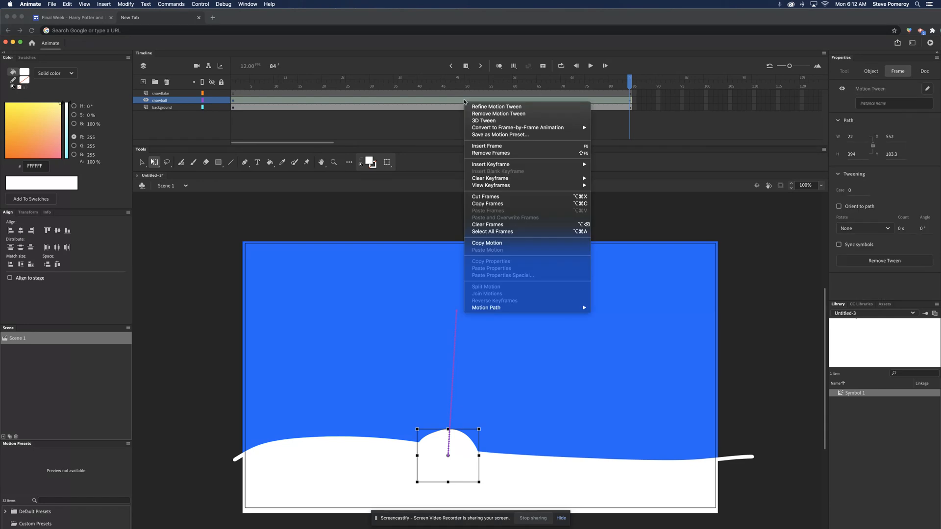
pyautogui.click(472, 104)
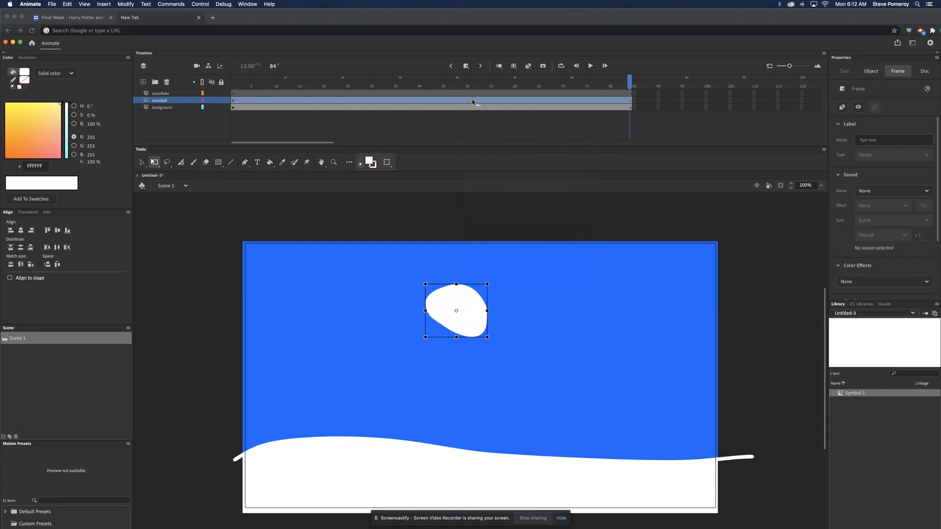
pyautogui.rightClick(472, 100)
pyautogui.click(483, 114)
# Step: On frame 10 of the snowball layer, move the snowball down onto the snow at about X 480, Y 513, and preview the movie
pyautogui.click(274, 100)
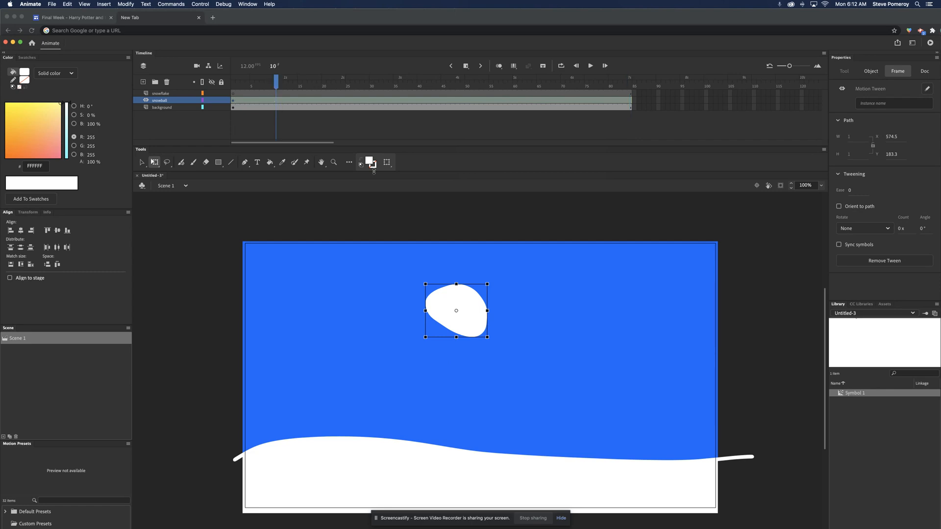
pyautogui.click(473, 308)
pyautogui.moveTo(465, 337); pyautogui.dragTo(465, 451)
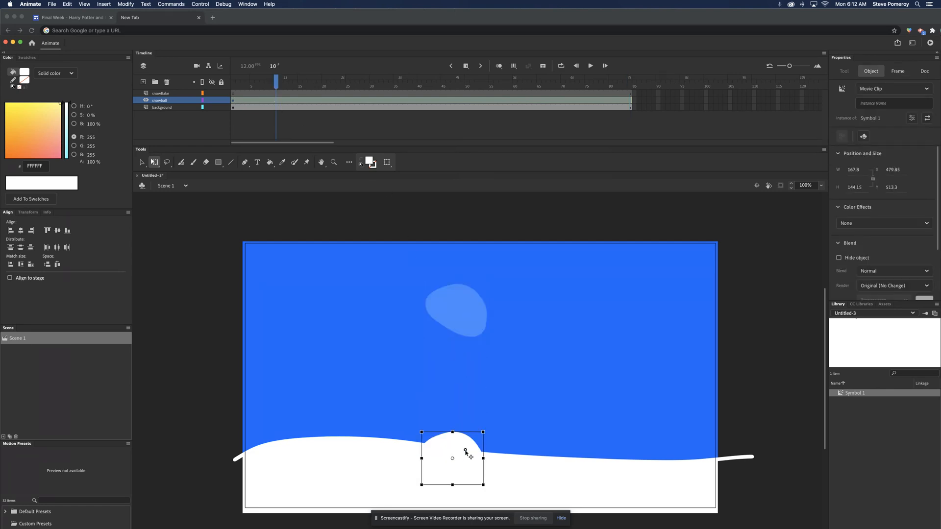
pyautogui.click(235, 101)
pyautogui.click(275, 101)
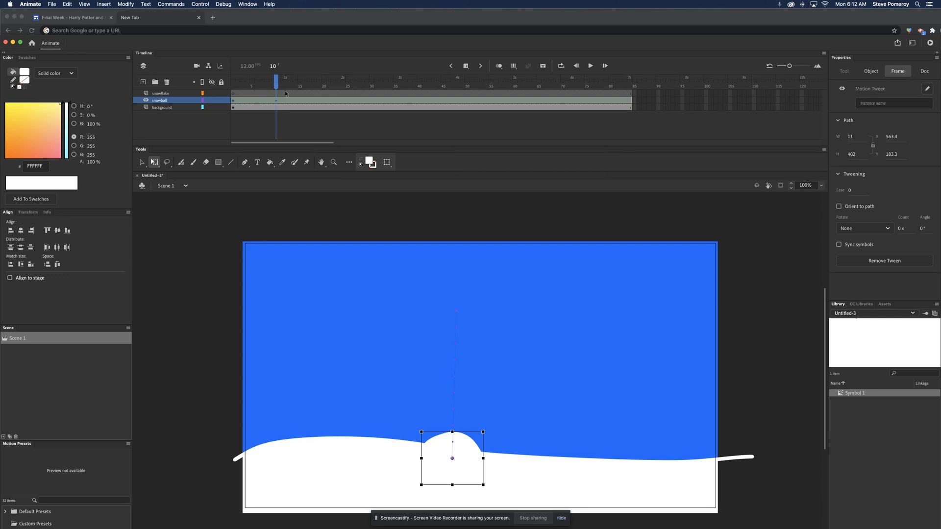
pyautogui.press('super+Return')
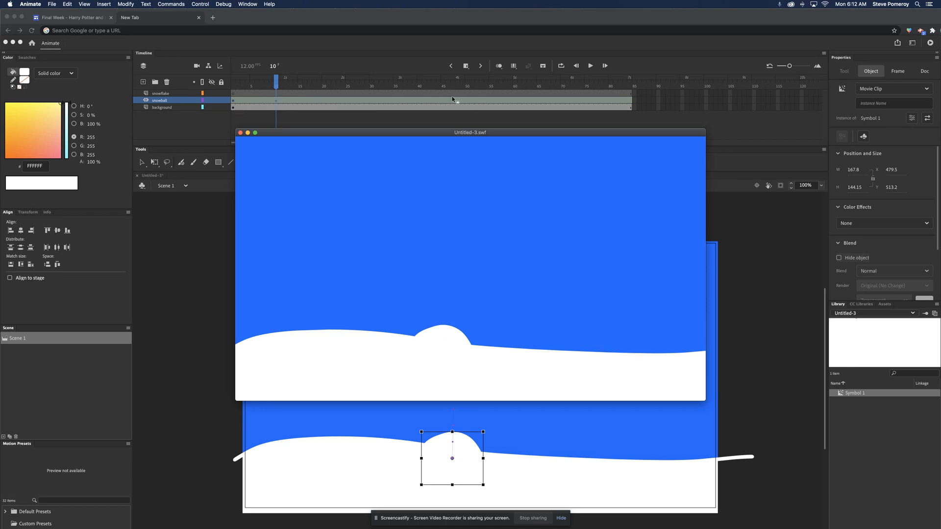
# Step: Rename the snowflake layer to "snowball 2", accepting the adjustment for special characters
pyautogui.doubleClick(162, 93)
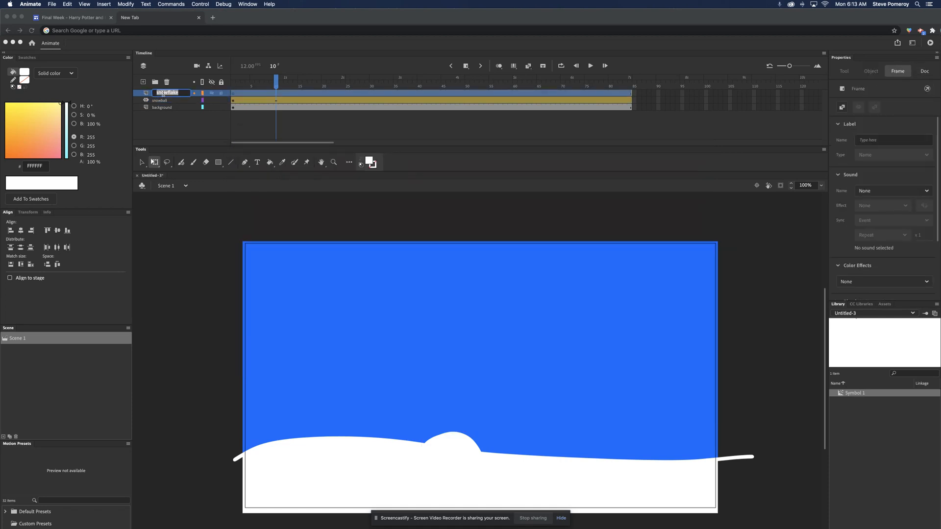
pyautogui.write('s')
pyautogui.press('Return')
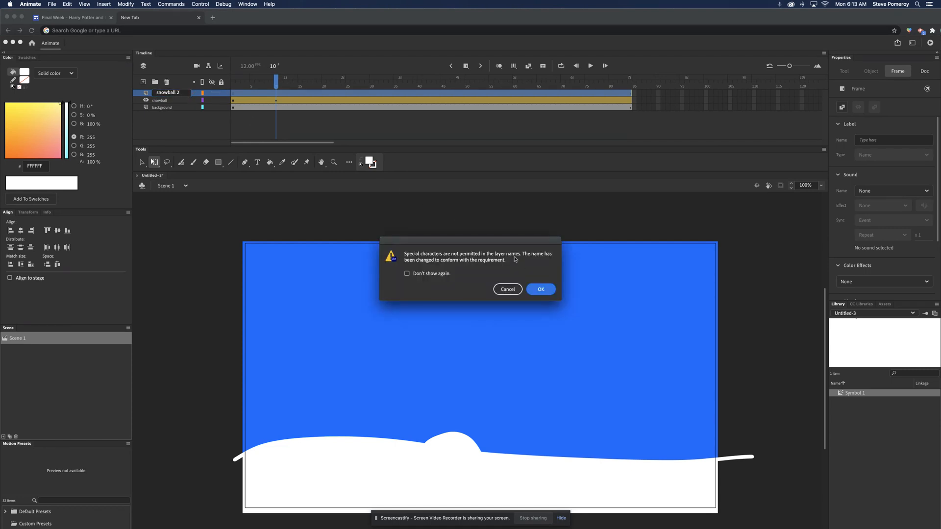
pyautogui.click(541, 289)
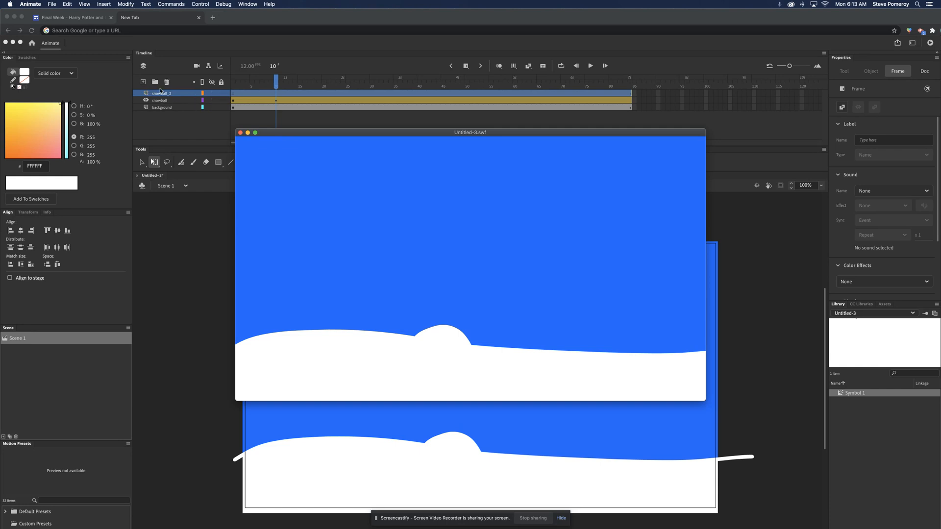
# Step: On frame 1 of the snowball_2 layer, brush a closed round white outline in the upper-left sky and fill it white
pyautogui.click(234, 94)
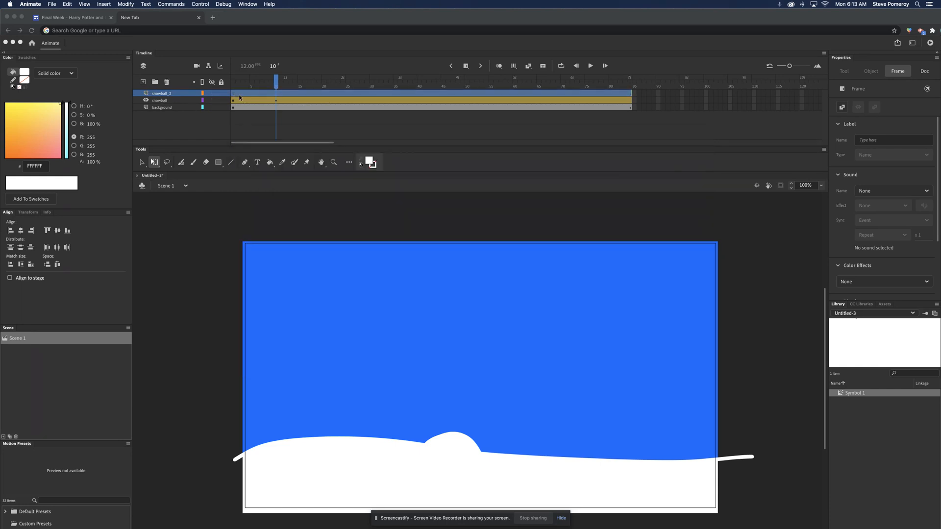
pyautogui.click(193, 163)
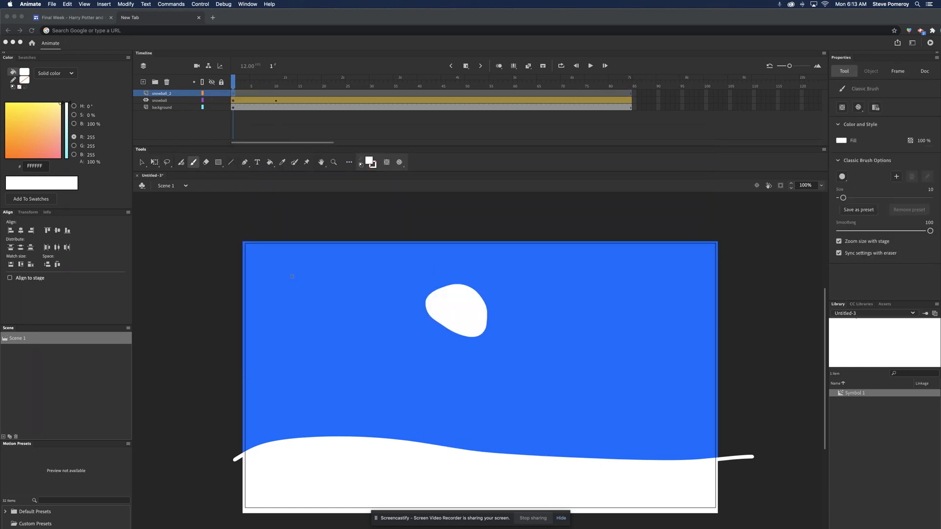
pyautogui.moveTo(292, 267)
pyautogui.mouseDown()
pyautogui.moveTo(267, 292)
pyautogui.moveTo(284, 308)
pyautogui.moveTo(303, 309)
pyautogui.moveTo(316, 295)
pyautogui.moveTo(290, 269)
pyautogui.mouseUp()
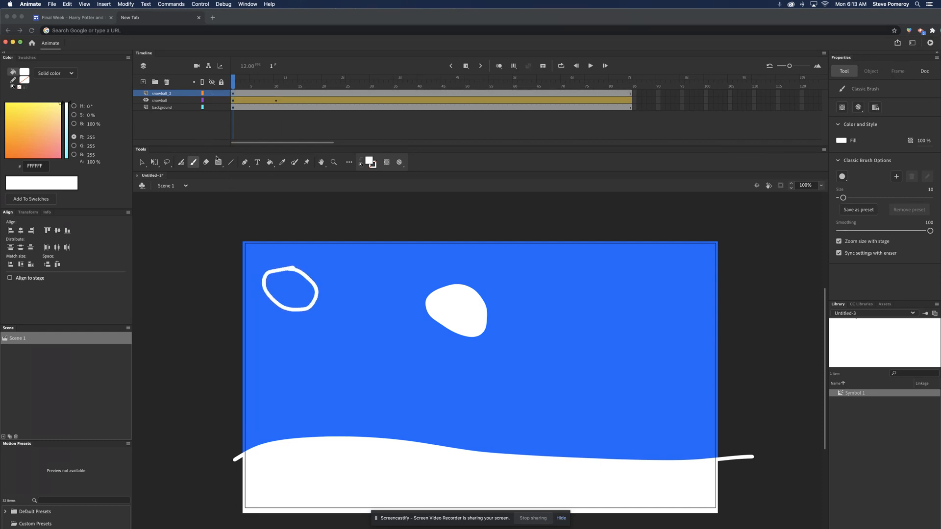
pyautogui.click(270, 162)
pyautogui.click(289, 292)
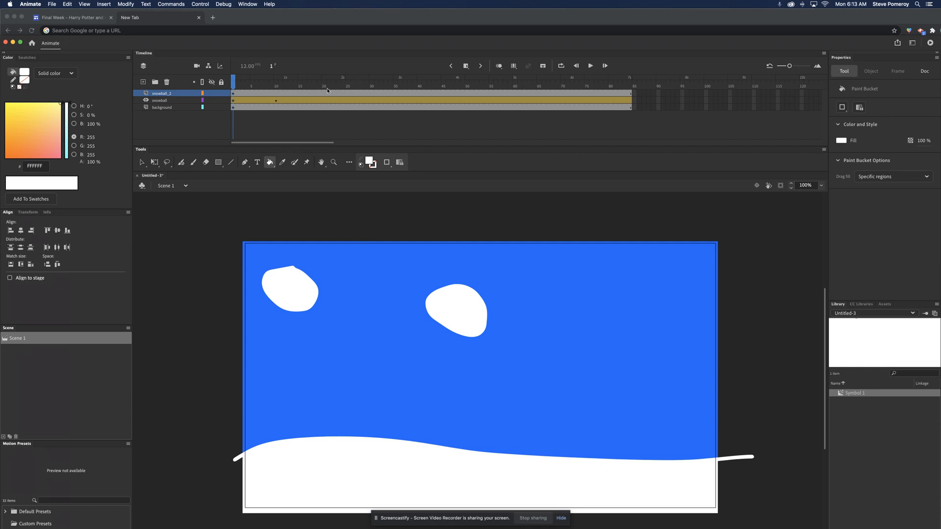
# Step: Create a motion tween on the snowball_2 layer, allowing the shape to be converted to a symbol
pyautogui.rightClick(387, 95)
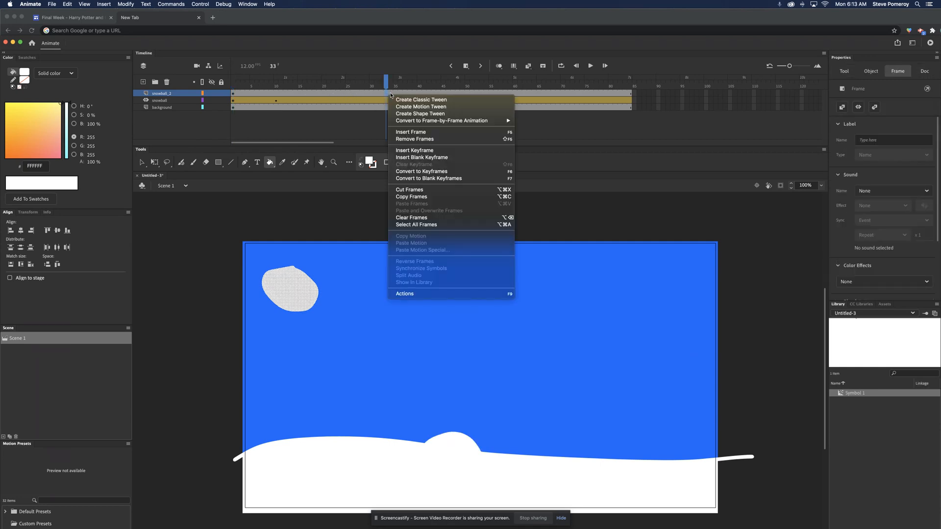
pyautogui.click(404, 107)
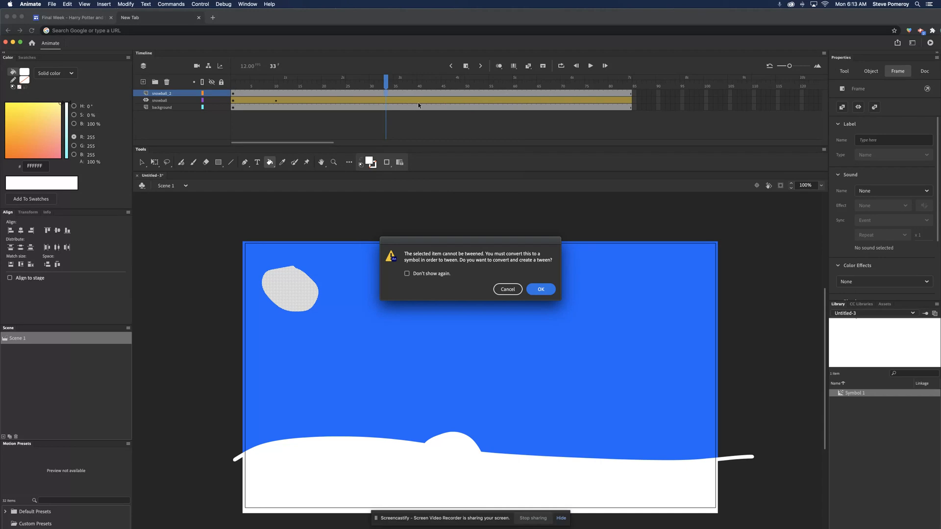
pyautogui.click(541, 290)
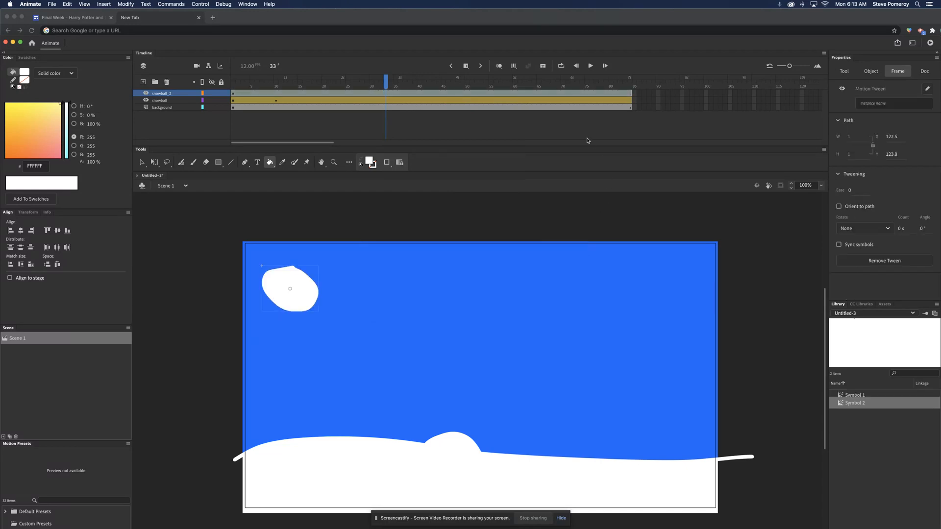
# Step: On frame 15 of the snowball_2 layer, move the second snowball across to the sky's right edge, at about X 1209, Y 78
pyautogui.click(658, 95)
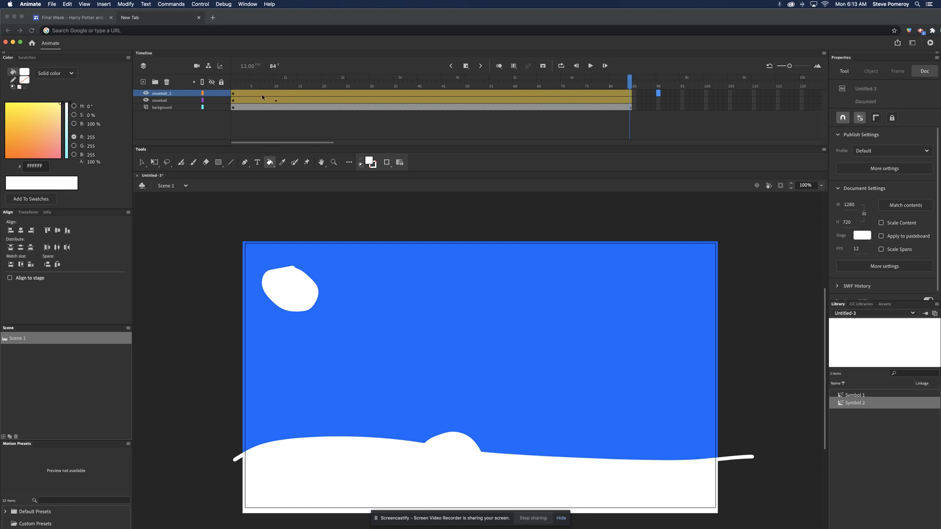
pyautogui.click(299, 93)
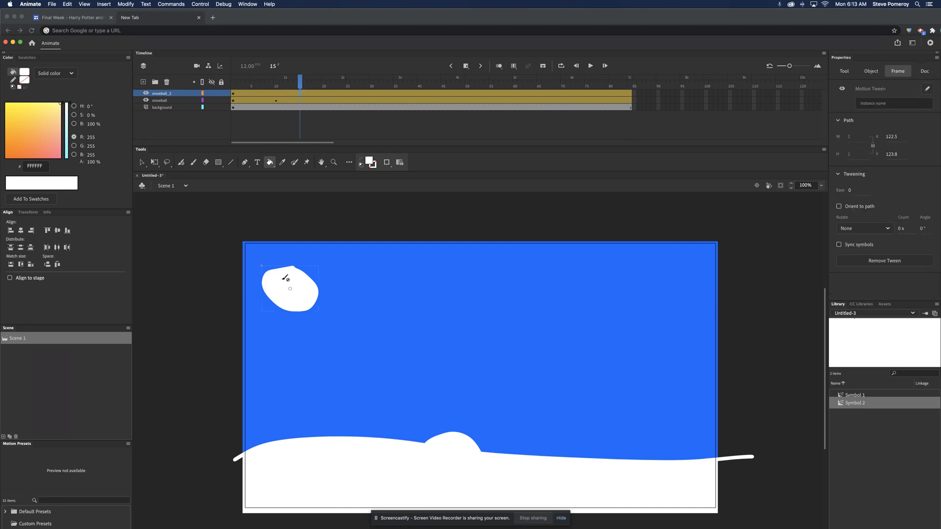
pyautogui.click(154, 162)
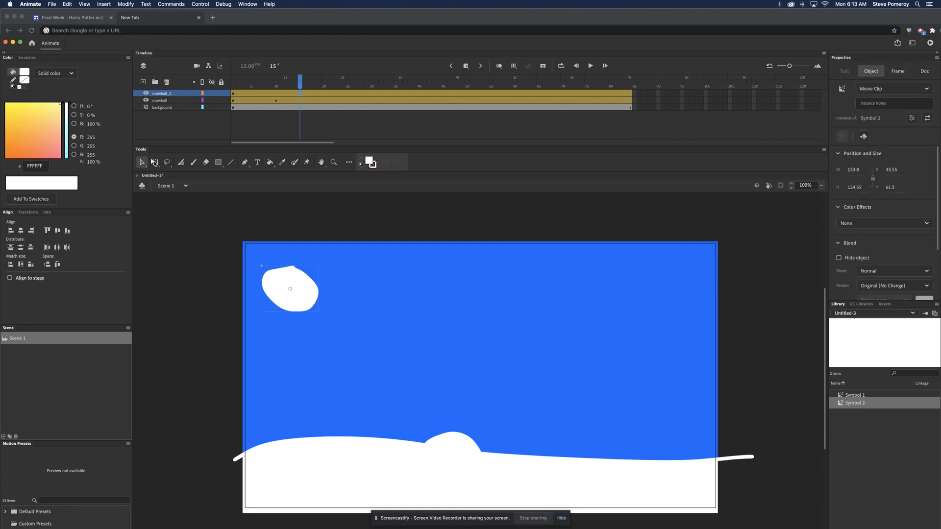
pyautogui.moveTo(284, 280); pyautogui.dragTo(714, 286)
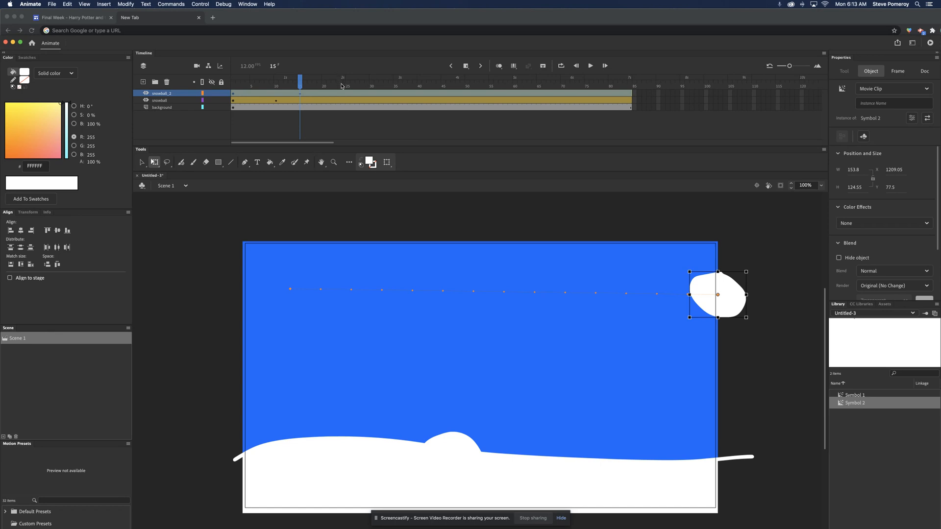
# Step: Move the second snowball down to the snow at about X 1185, Y 507 on frame 43, and left to about X 617 on frame 64
pyautogui.click(433, 95)
pyautogui.moveTo(712, 304); pyautogui.dragTo(703, 466)
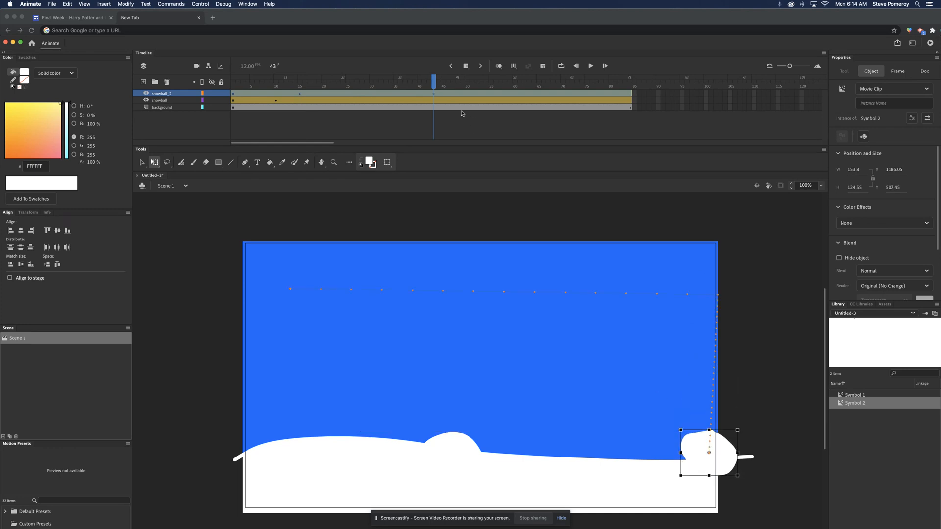
pyautogui.click(536, 93)
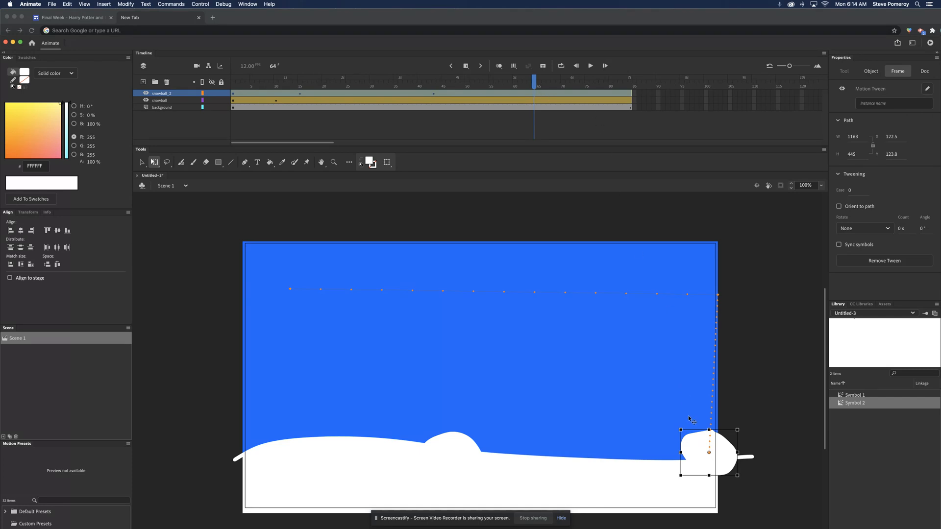
pyautogui.moveTo(704, 439); pyautogui.dragTo(494, 438)
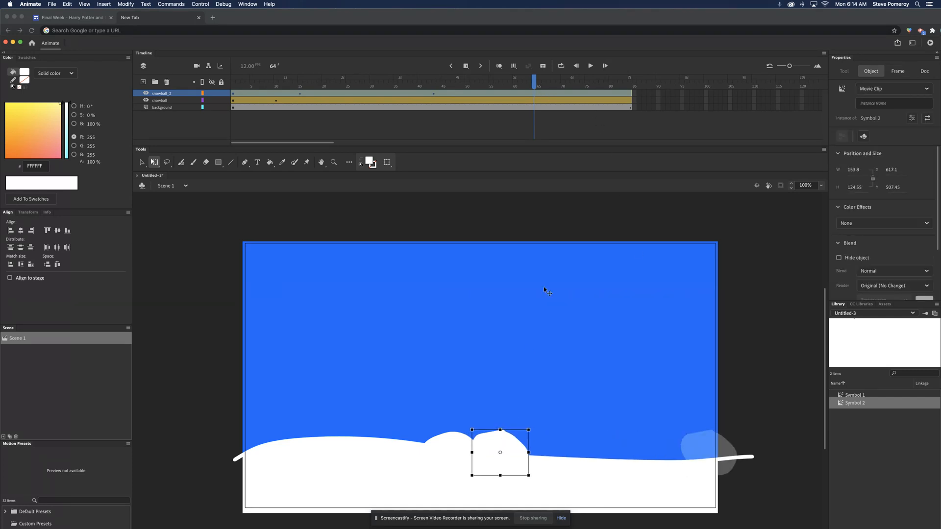
# Step: Raise the second snowball to about X 524, Y 258 on frame 73, and lower it onto the first snowball at about X 502, Y 437 on frame 84
pyautogui.click(576, 94)
pyautogui.moveTo(505, 437); pyautogui.dragTo(471, 346)
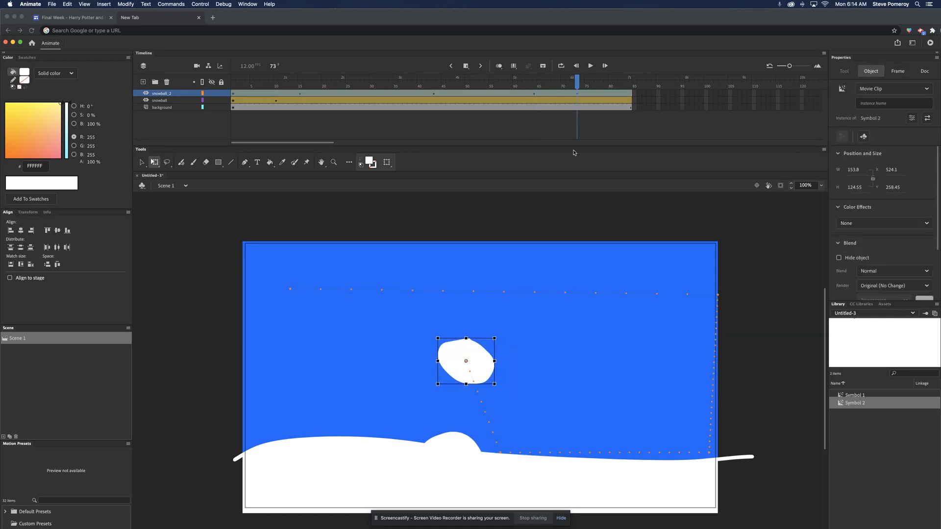
pyautogui.click(630, 94)
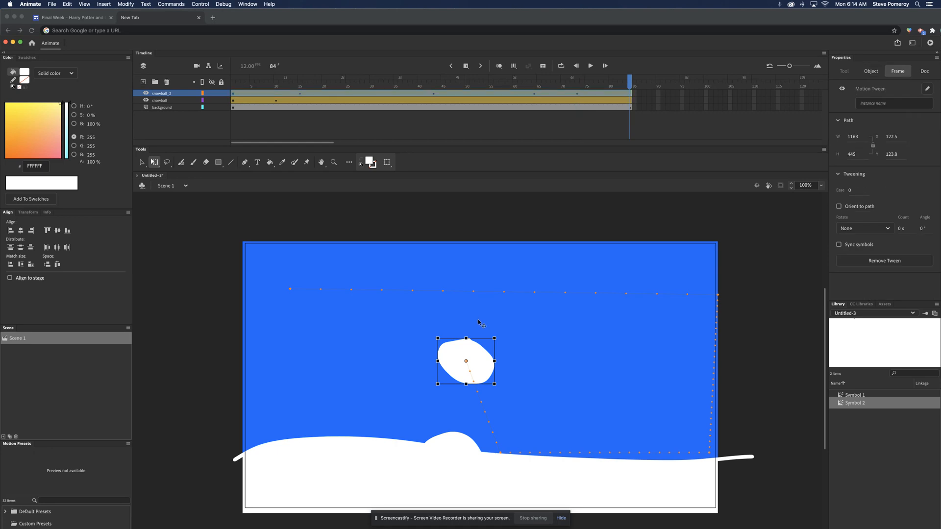
pyautogui.moveTo(466, 347); pyautogui.dragTo(457, 411)
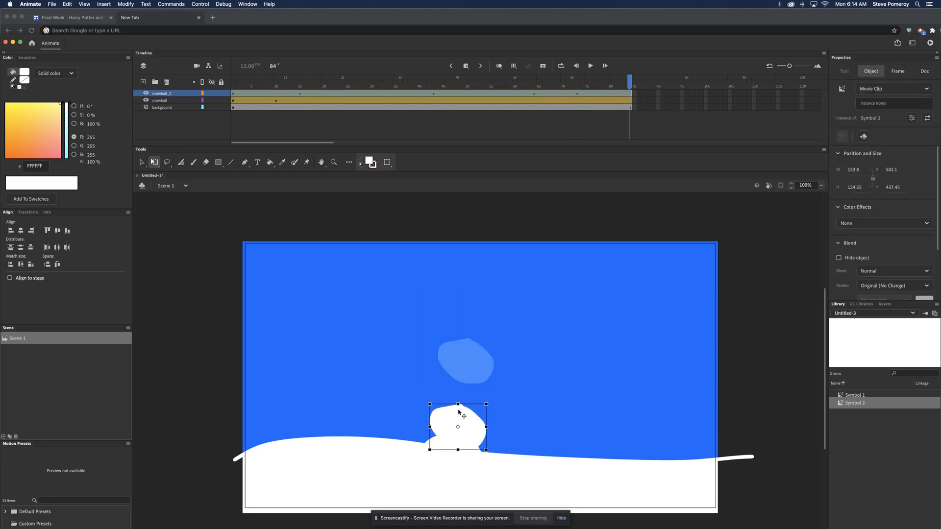
pyautogui.click(574, 351)
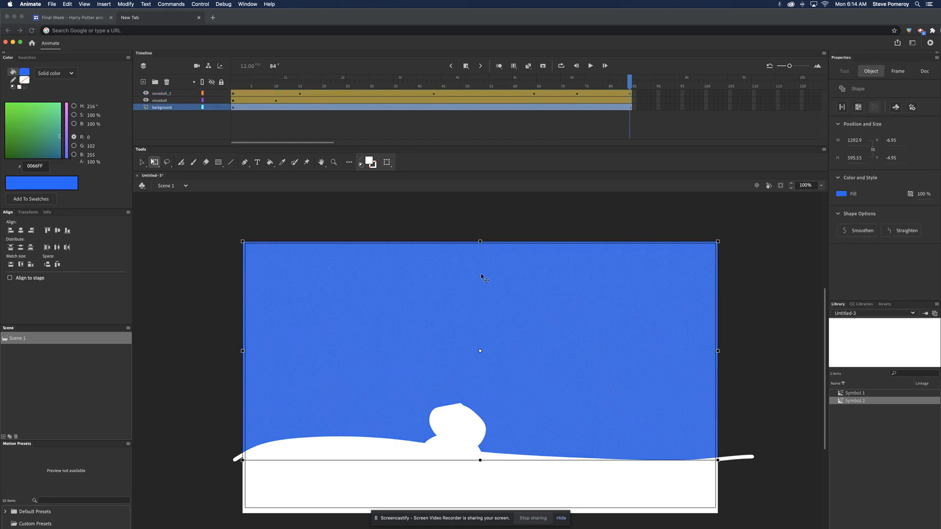
# Step: Test the movie to watch the second snowball's motion, and close the preview
pyautogui.press('super+Return')
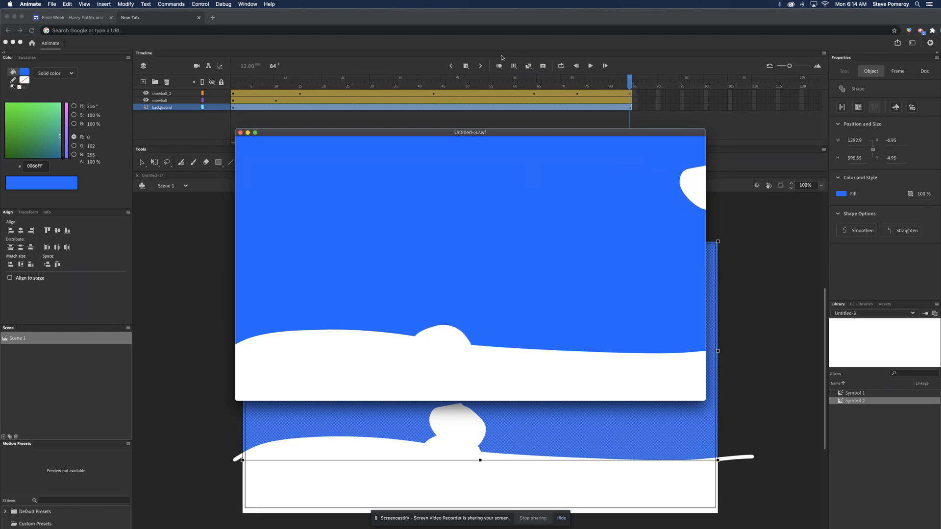
pyautogui.click(241, 133)
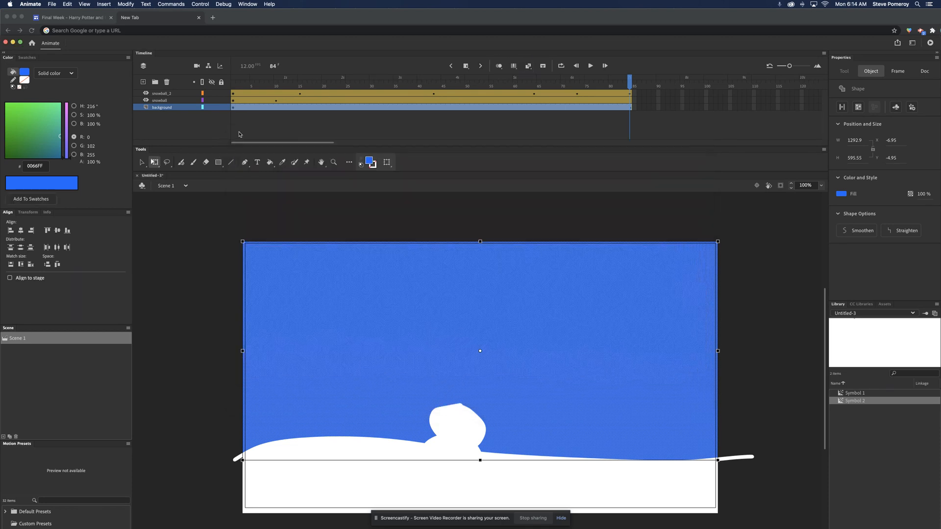
# Step: From frame 64 of the snowball_2 layer, bend the straight motion path segments of the jump into a rounded arc, and test the movie
pyautogui.click(576, 94)
pyautogui.click(533, 95)
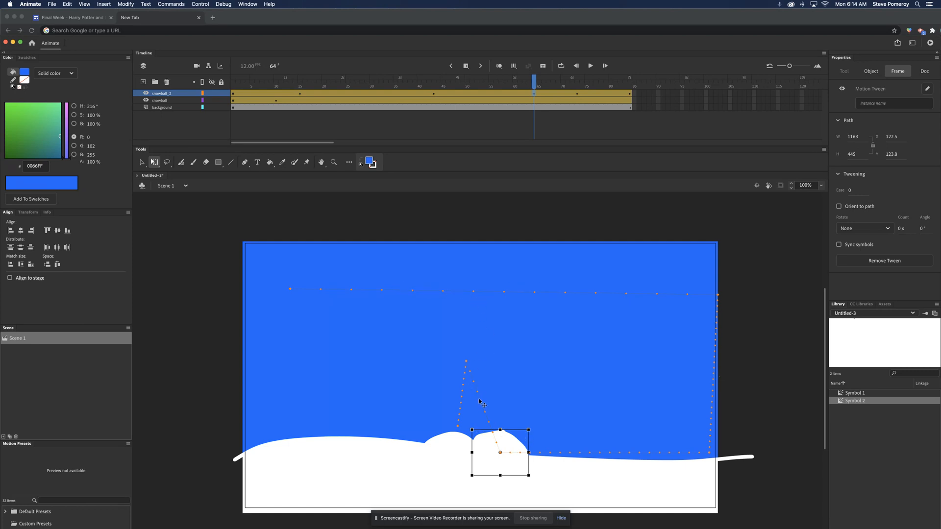
pyautogui.click(141, 163)
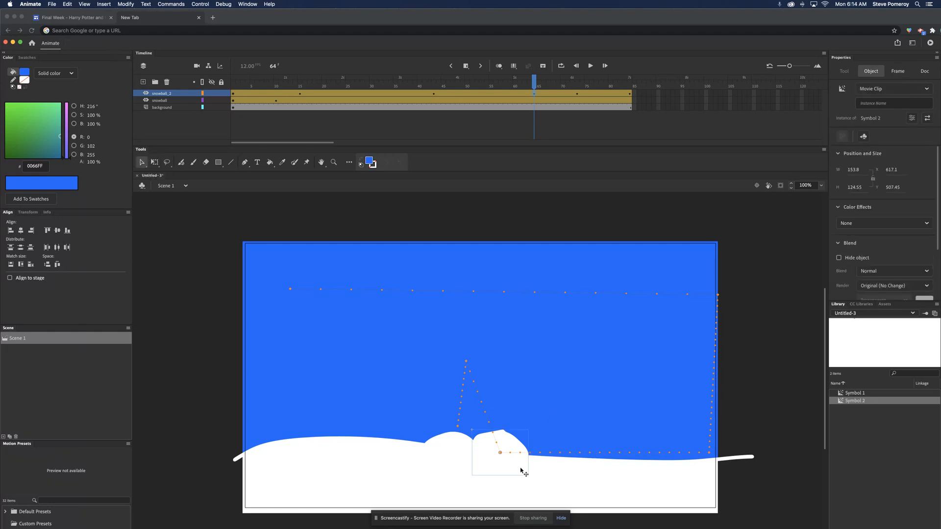
pyautogui.click(155, 163)
pyautogui.click(143, 163)
pyautogui.moveTo(481, 399); pyautogui.dragTo(462, 359)
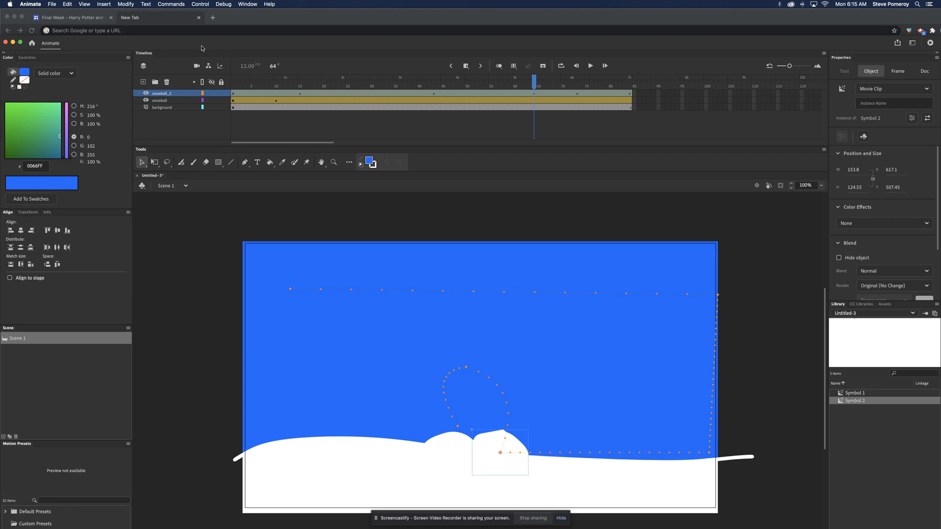
pyautogui.press('super+Return')
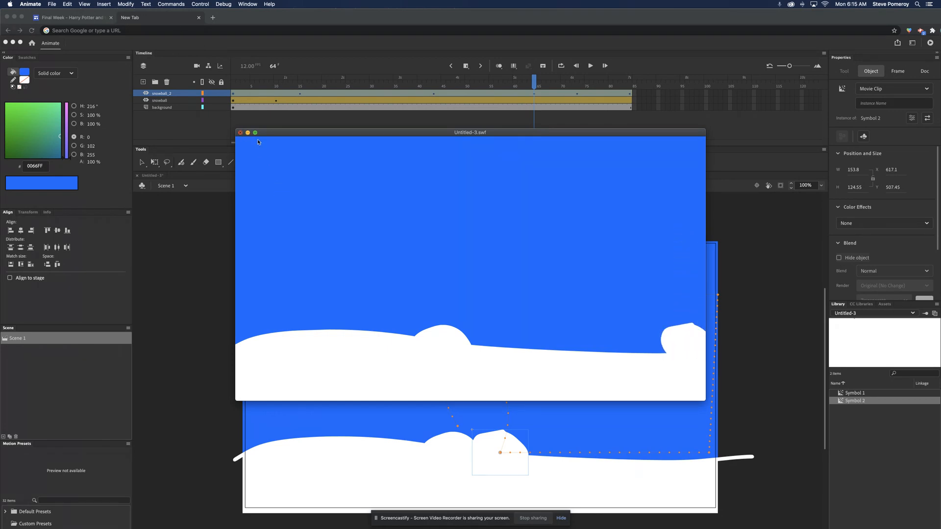
pyautogui.click(240, 132)
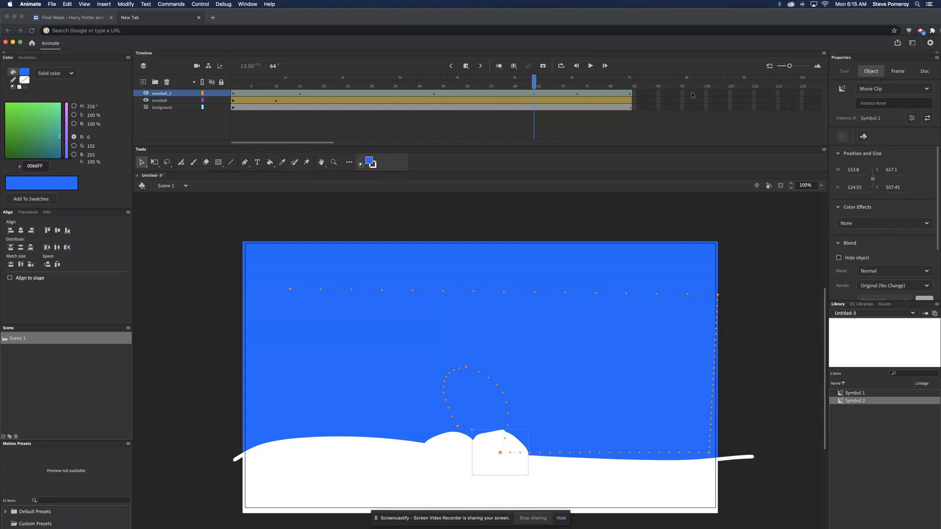
# Step: Extend the snowball_2, snowball and background layers to frame 95 with inserted frames, and test the movie
pyautogui.moveTo(684, 97); pyautogui.dragTo(682, 108)
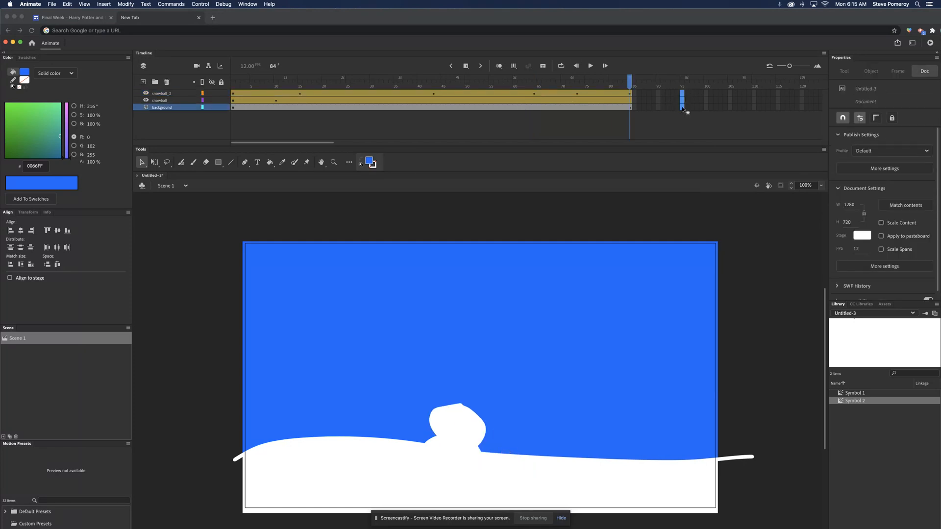
pyautogui.click(466, 66)
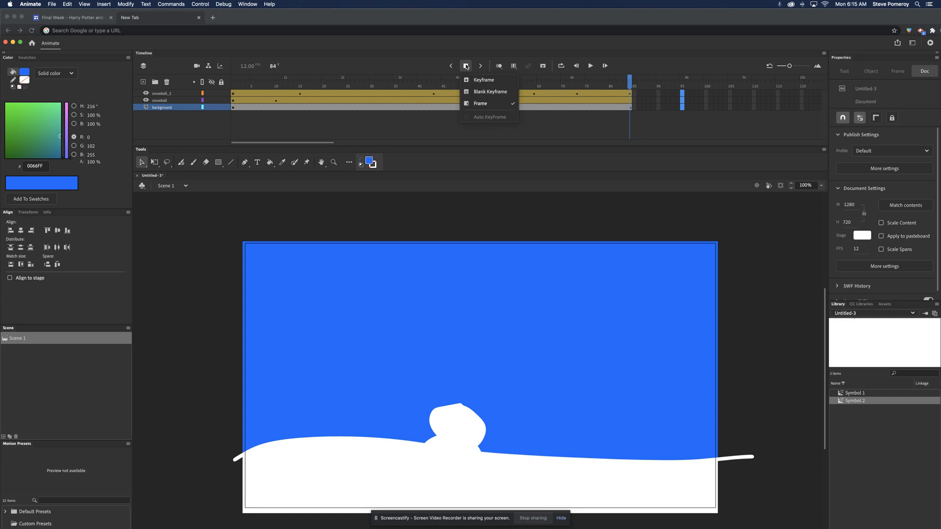
pyautogui.click(480, 103)
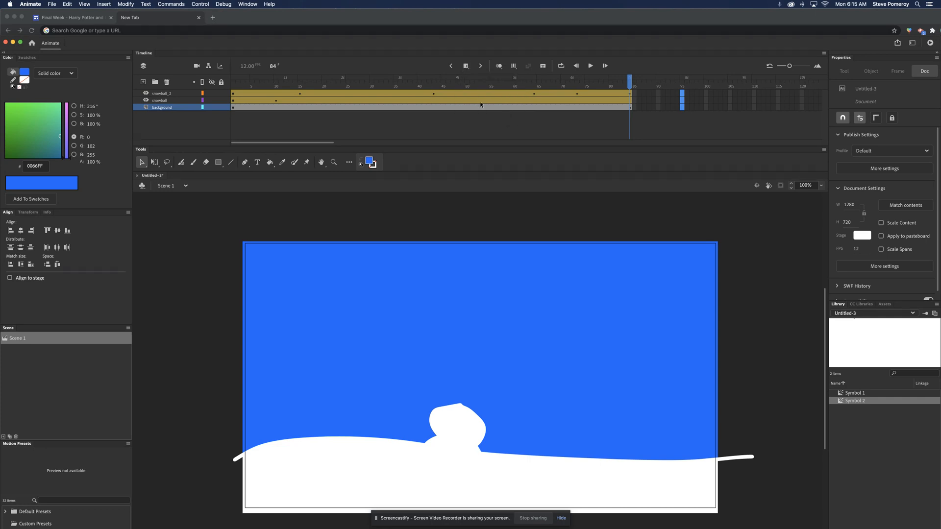
pyautogui.click(465, 66)
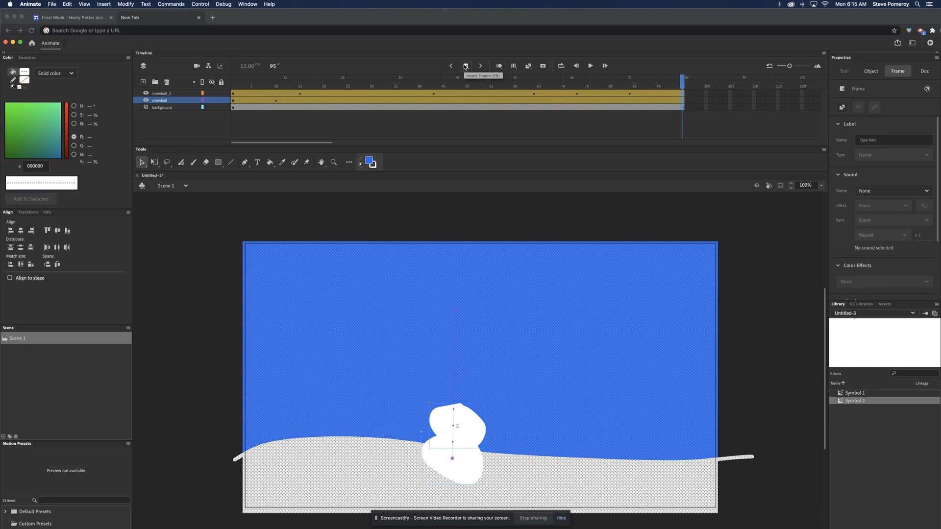
pyautogui.press('super+Return')
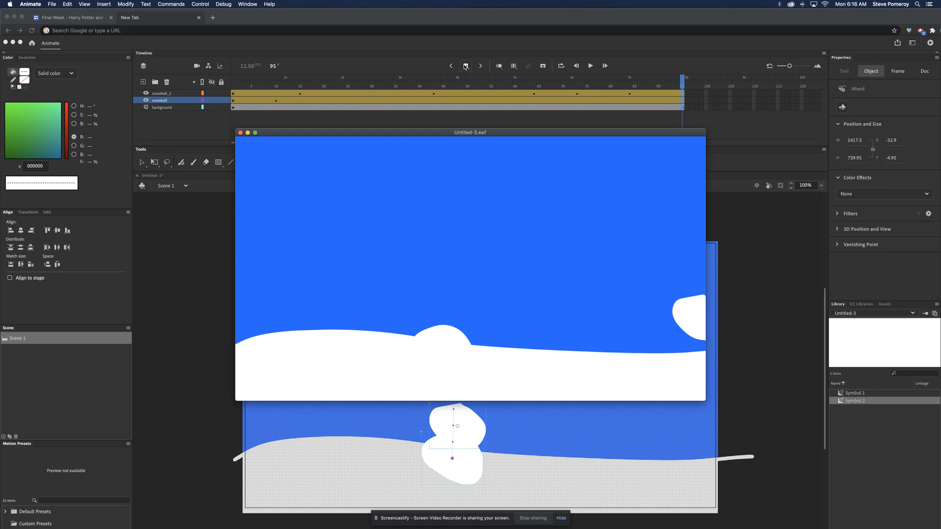
pyautogui.click(240, 133)
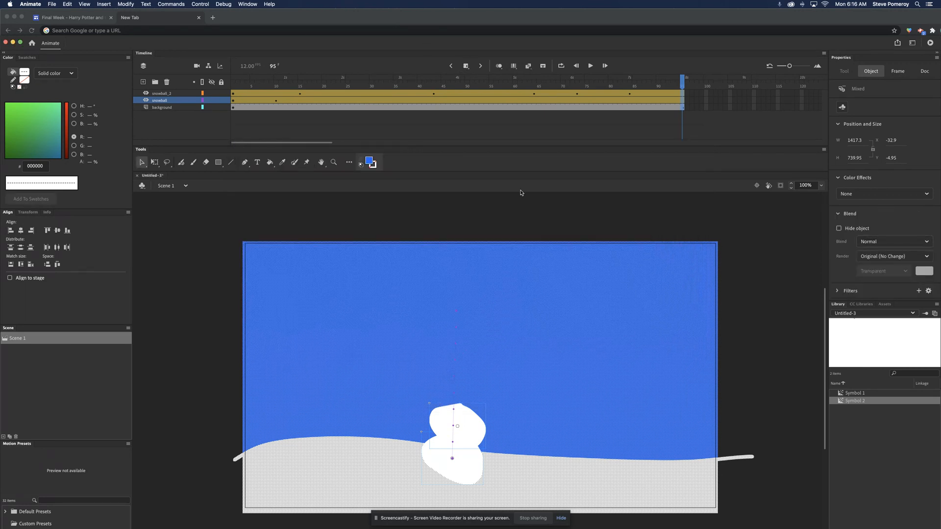